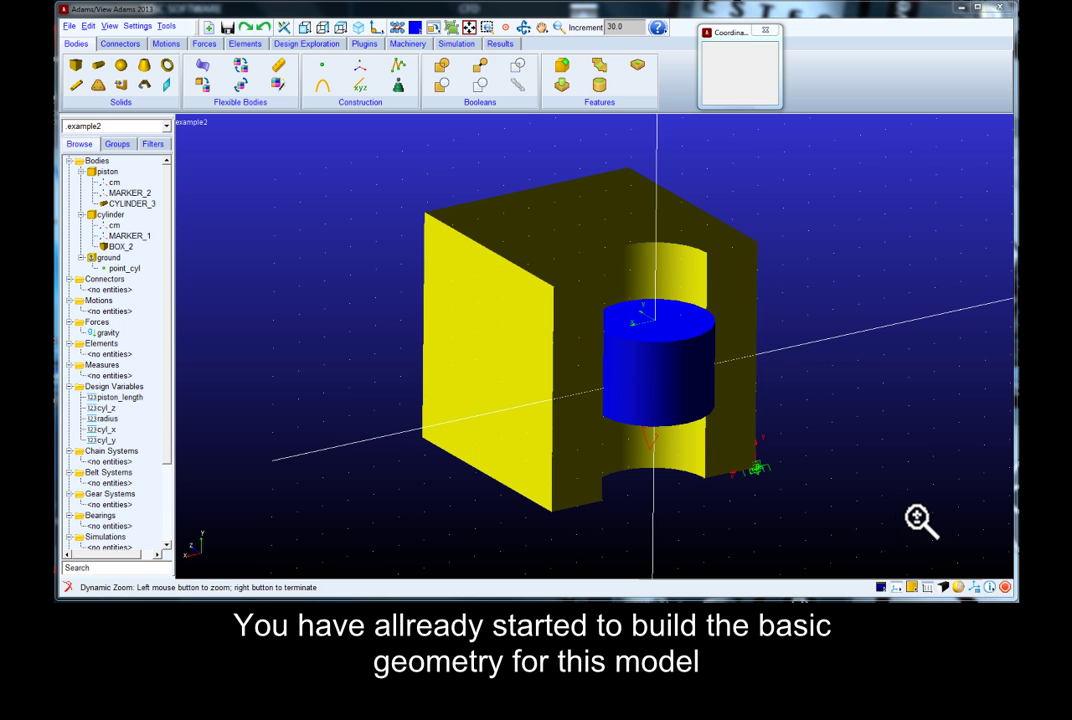
Place a construction point at the piston's bottom centre (0, -50, 0).
left_click_drag(921, 519, 806, 471)
key("r")
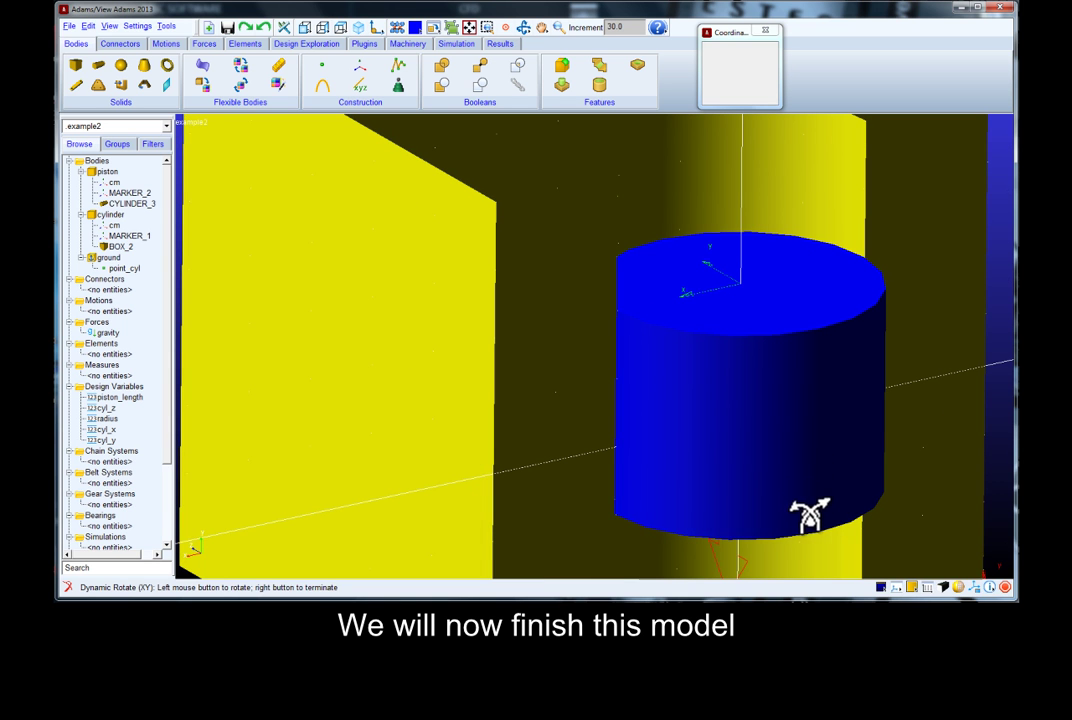
key("z")
left_click_drag(818, 490, 818, 517)
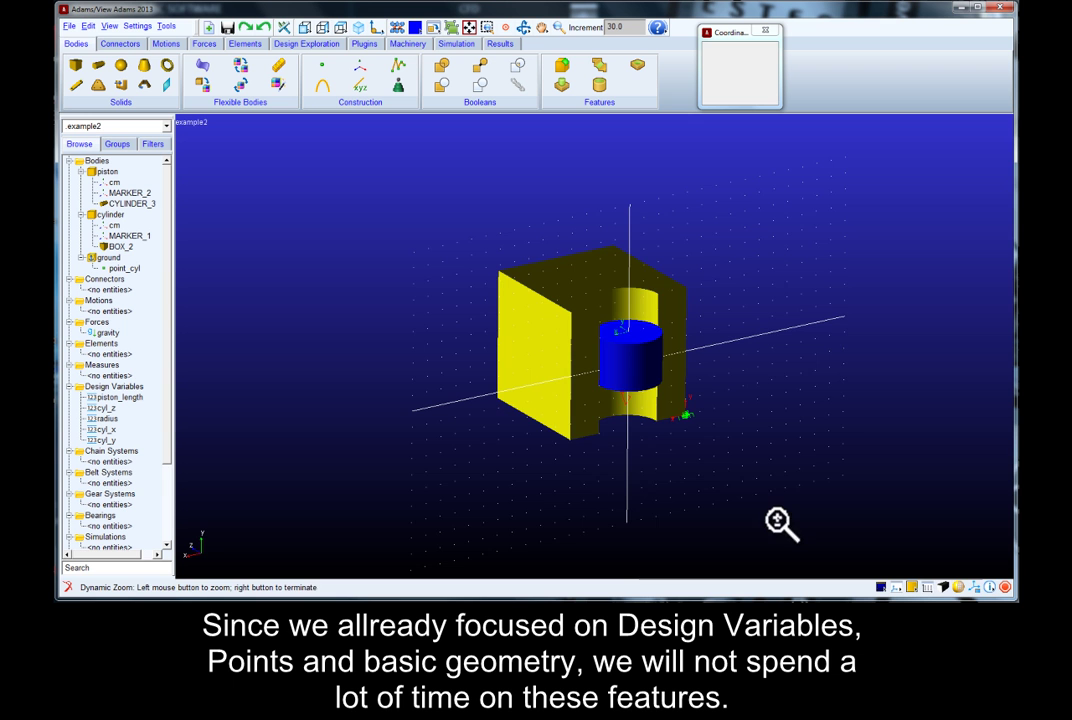
left_click_drag(745, 517, 752, 452)
key("r")
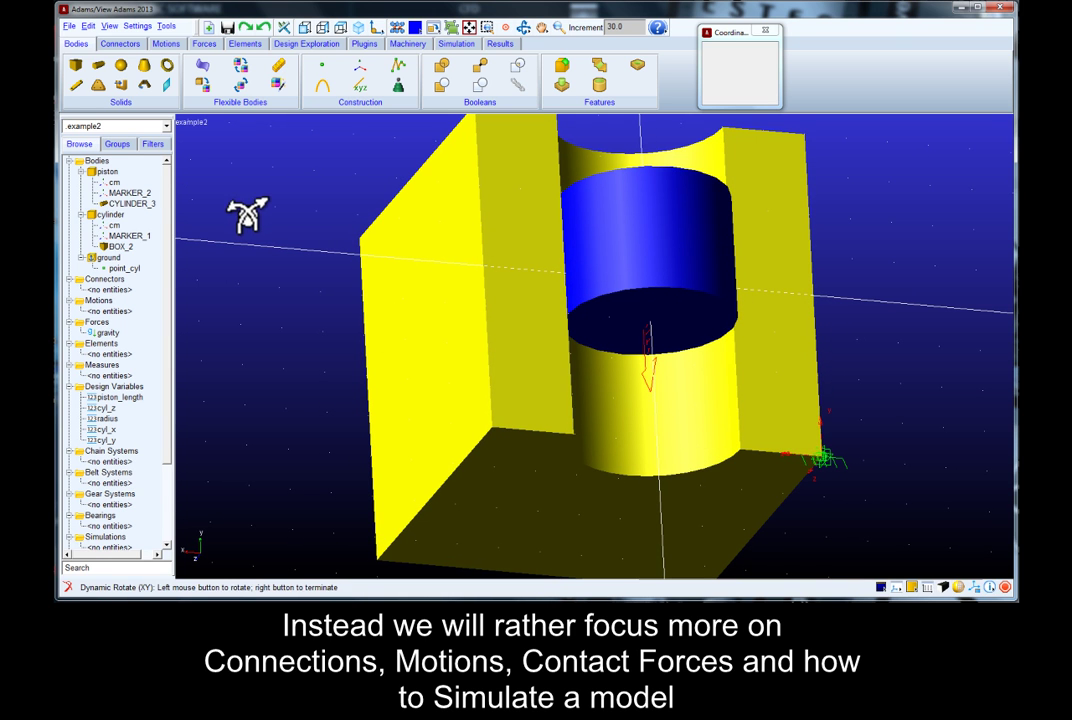
right_click(222, 140)
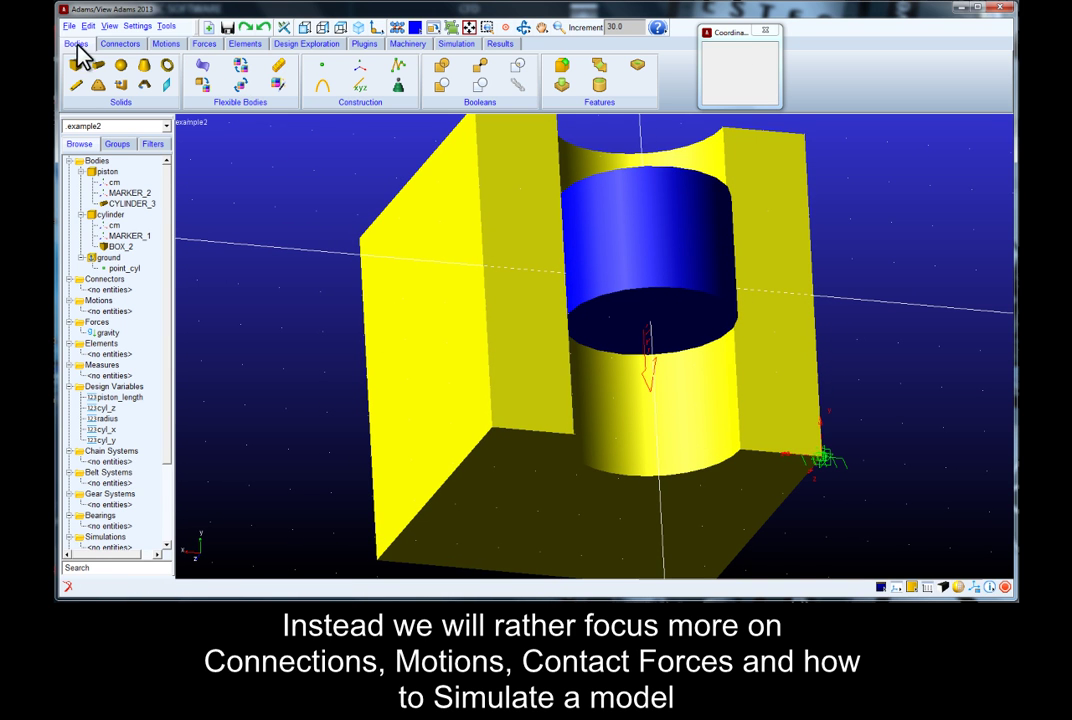
left_click(322, 66)
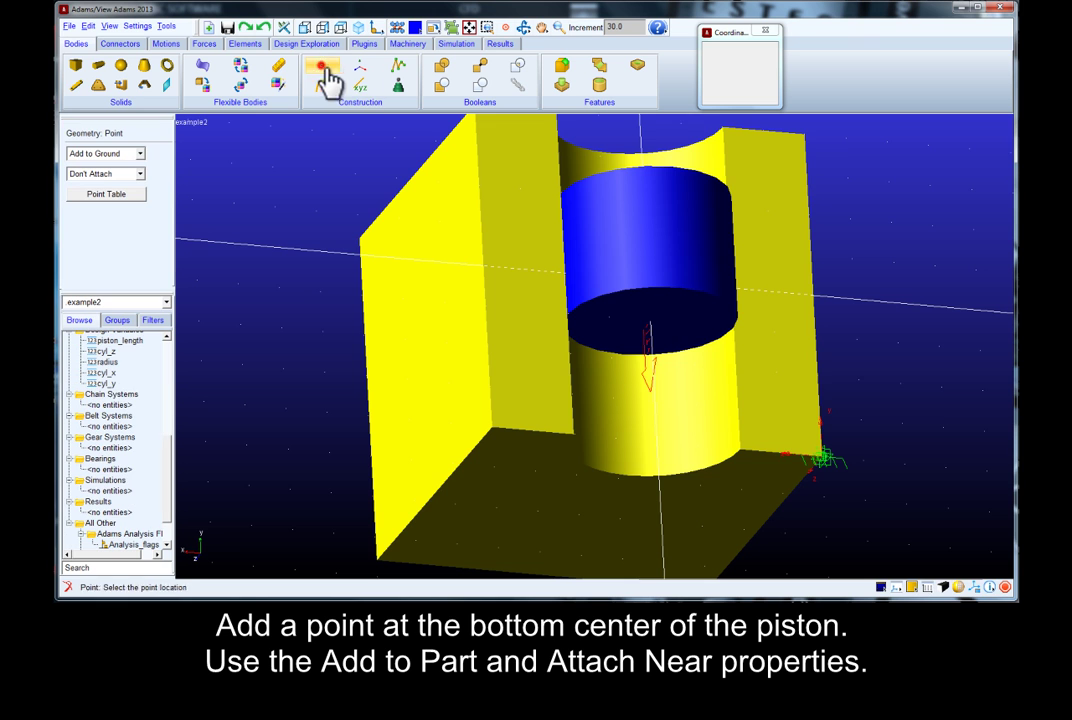
left_click(652, 333)
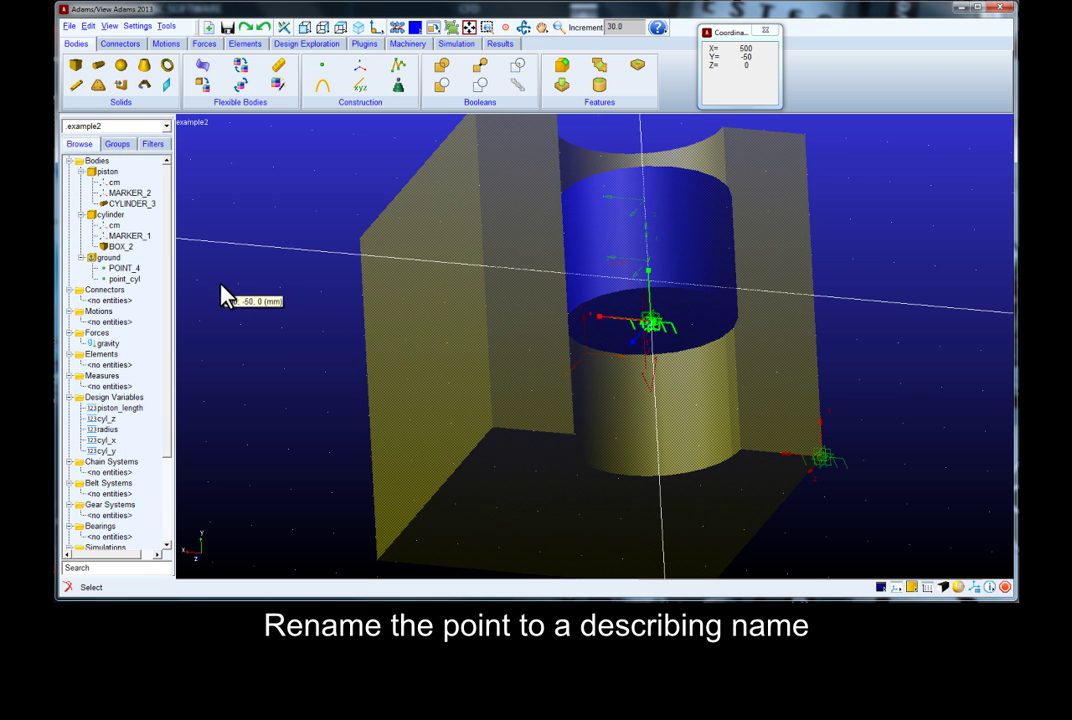
Rename the new point to point_piston in the model browser.
left_click(126, 268)
left_click(130, 268)
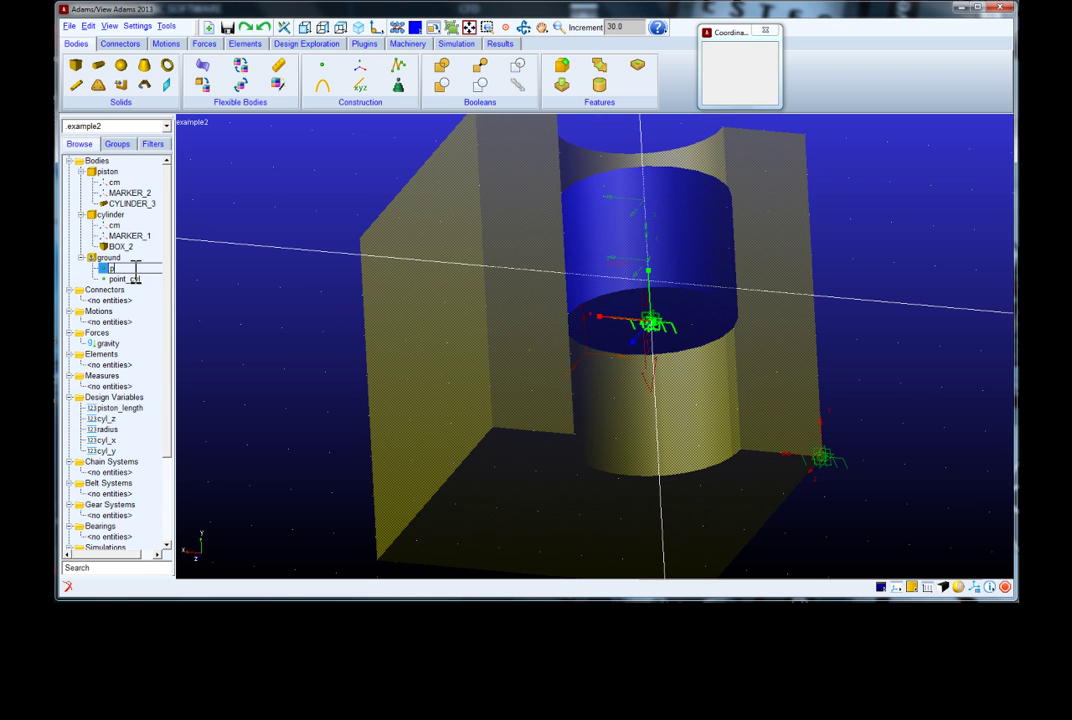
type("point_piston")
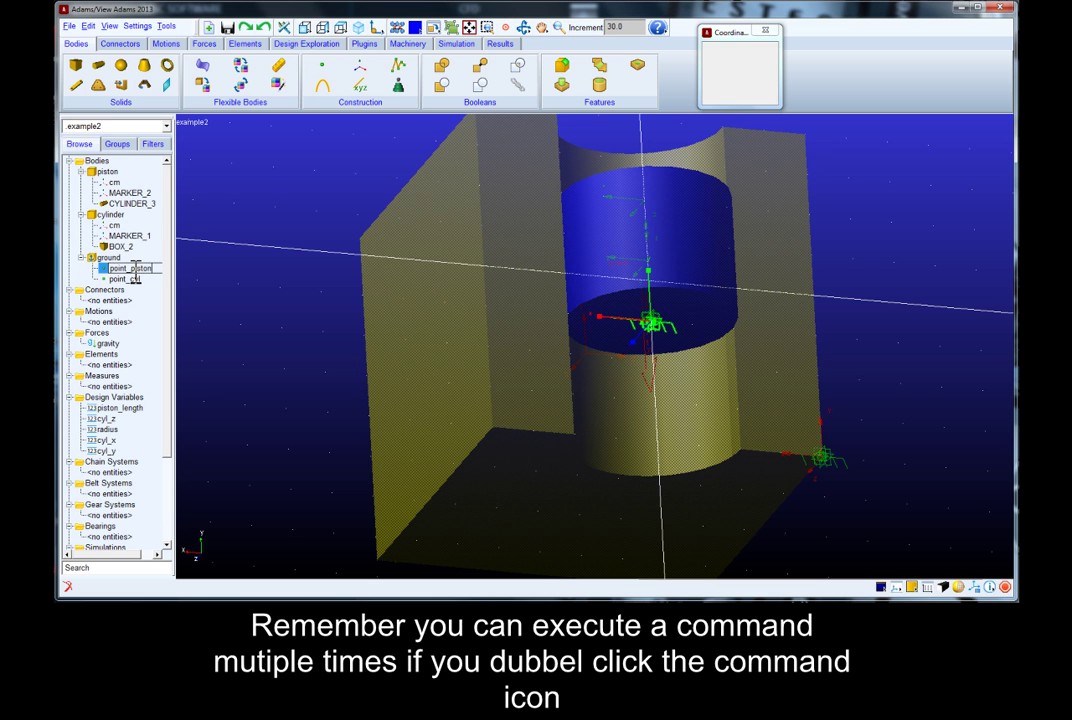
type("z")
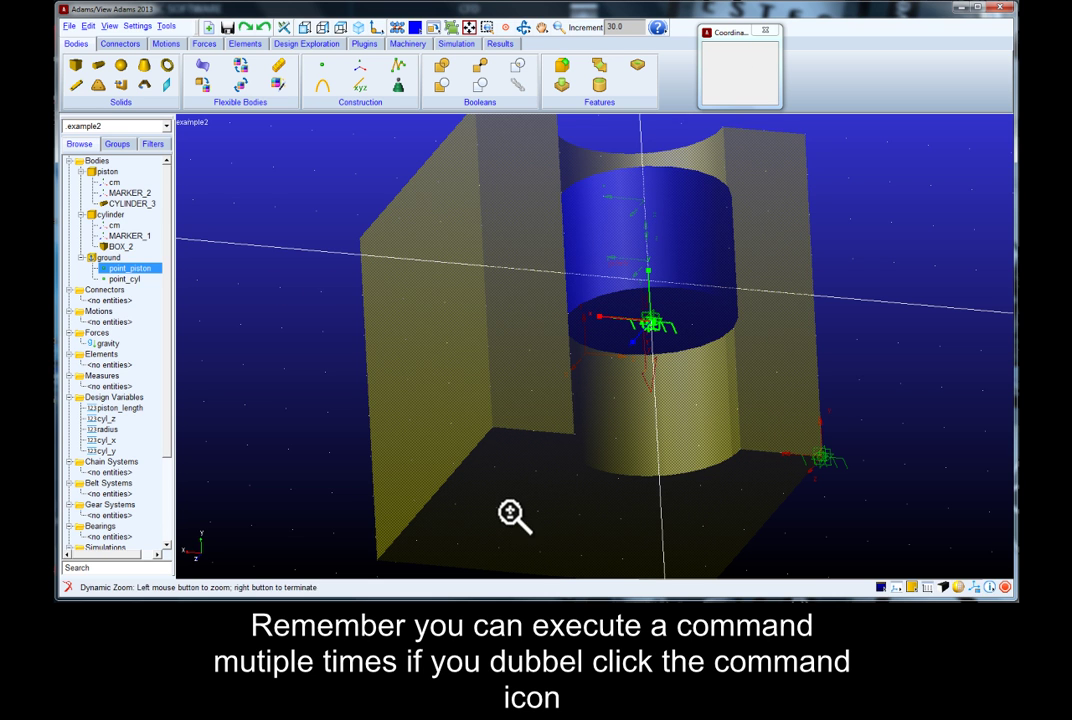
type("r")
Place two more construction points on ground below the piston, one above the other.
left_click_drag(512, 514, 555, 488)
key("z")
key("t")
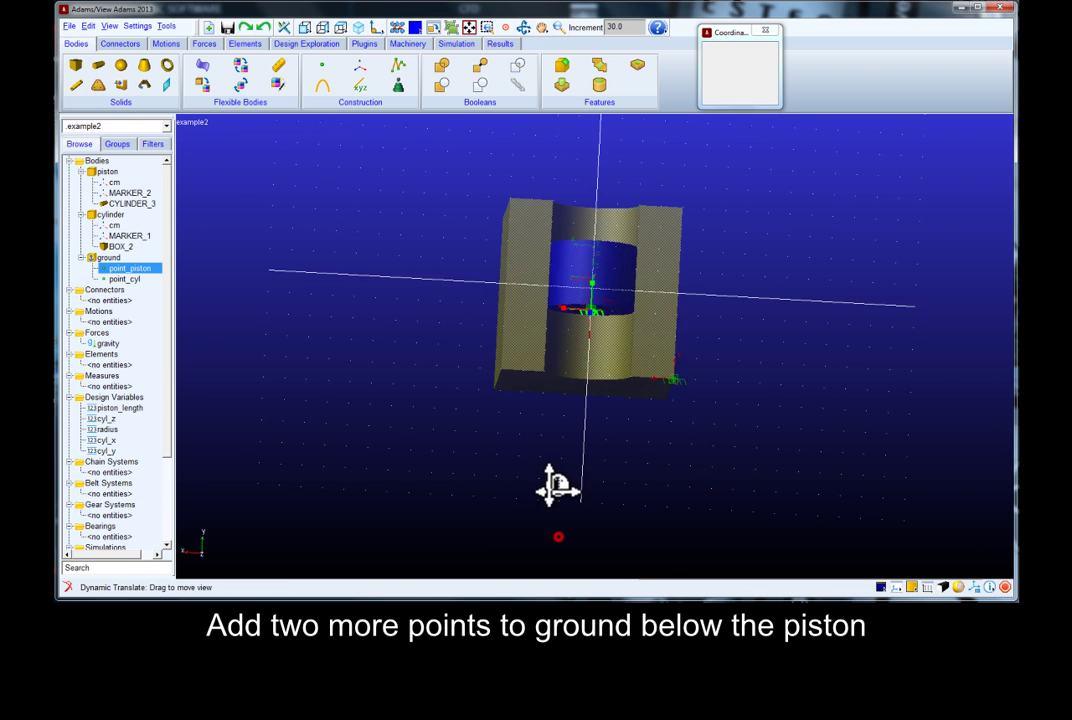
left_click(321, 66)
left_click(515, 431)
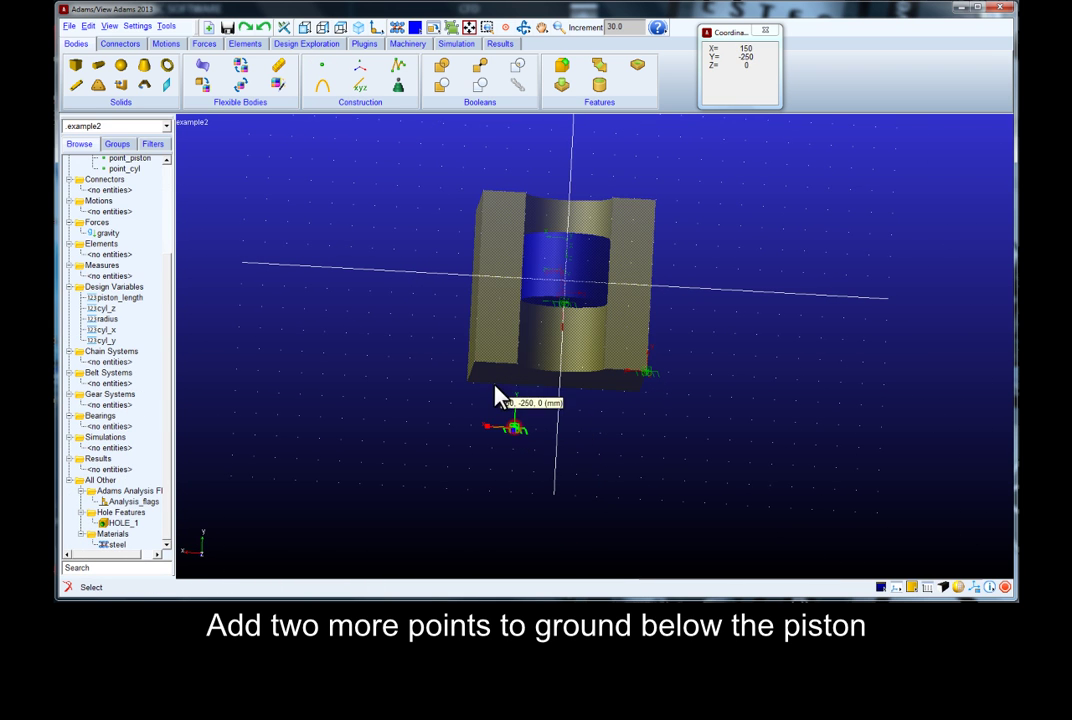
left_click(321, 66)
left_click(554, 494)
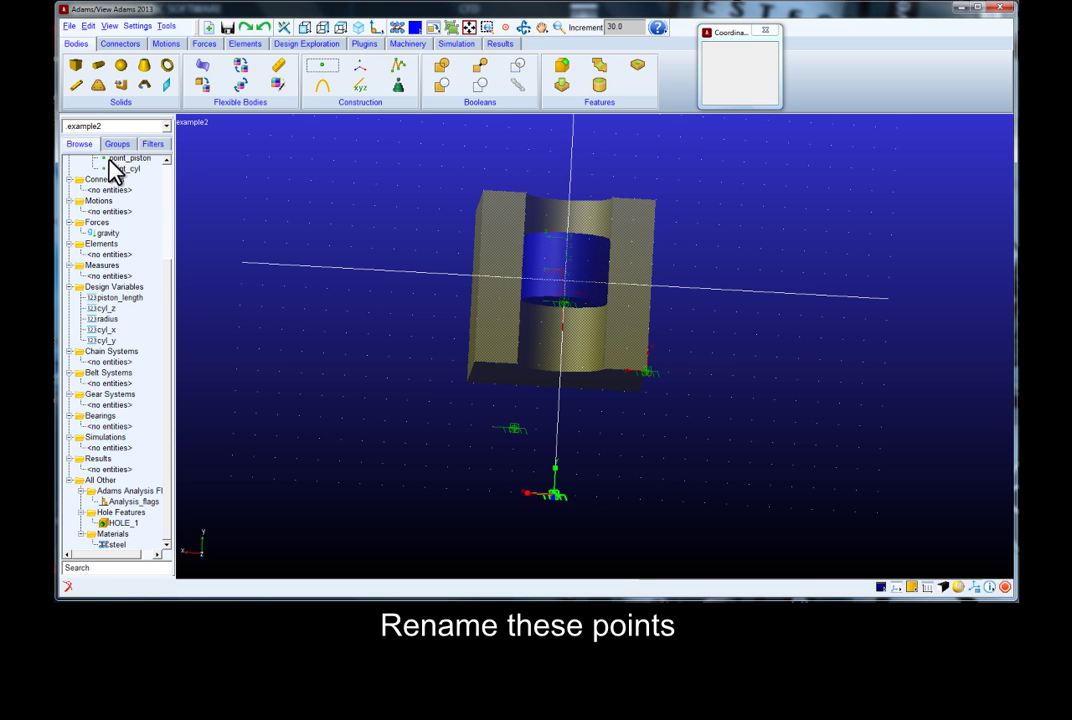
Rename the two new points to point_con2shaft and point_shaft2ground.
scroll(170, 290, "up", 4)
double_click(125, 252)
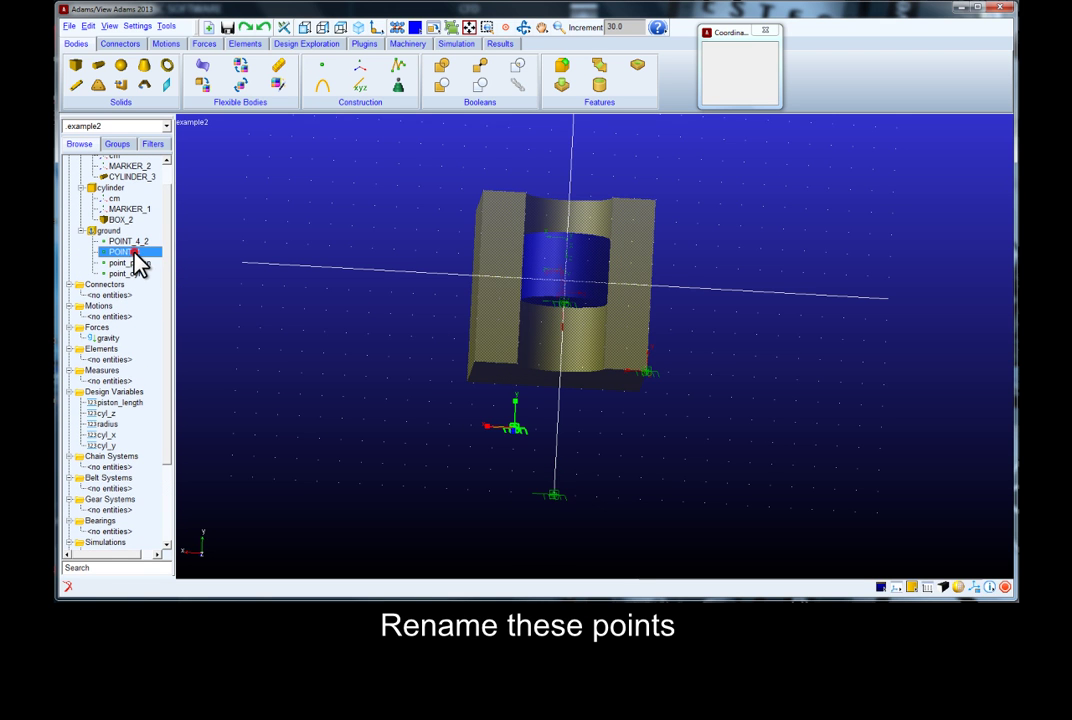
type("point_con2shaft")
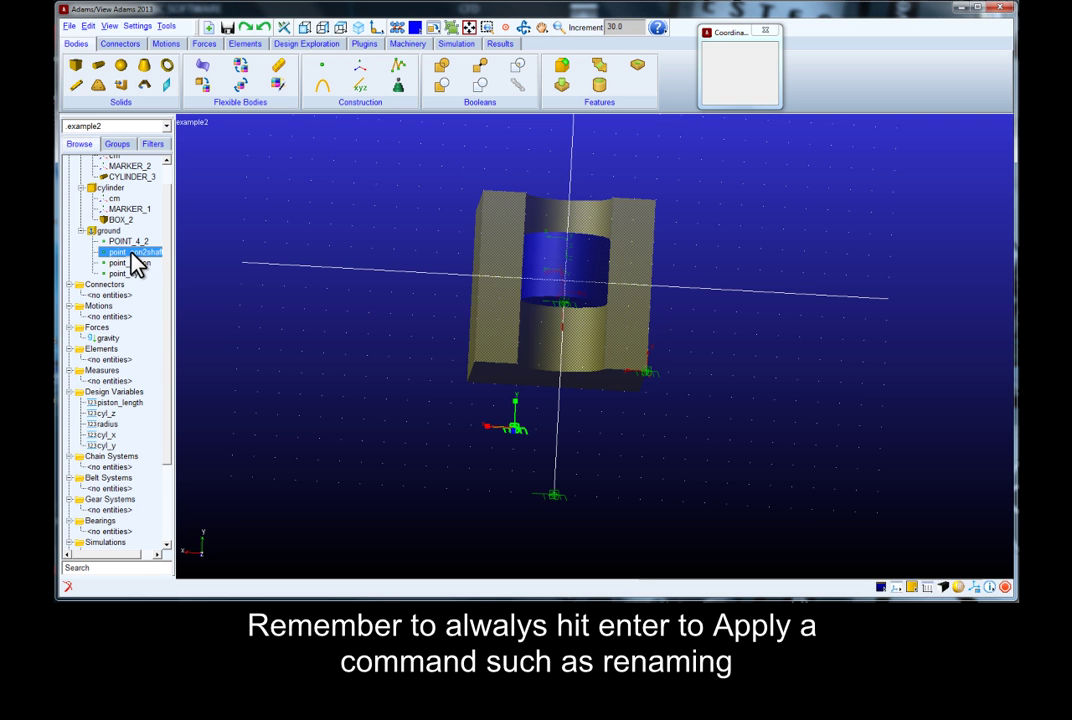
key("Return")
double_click(130, 241)
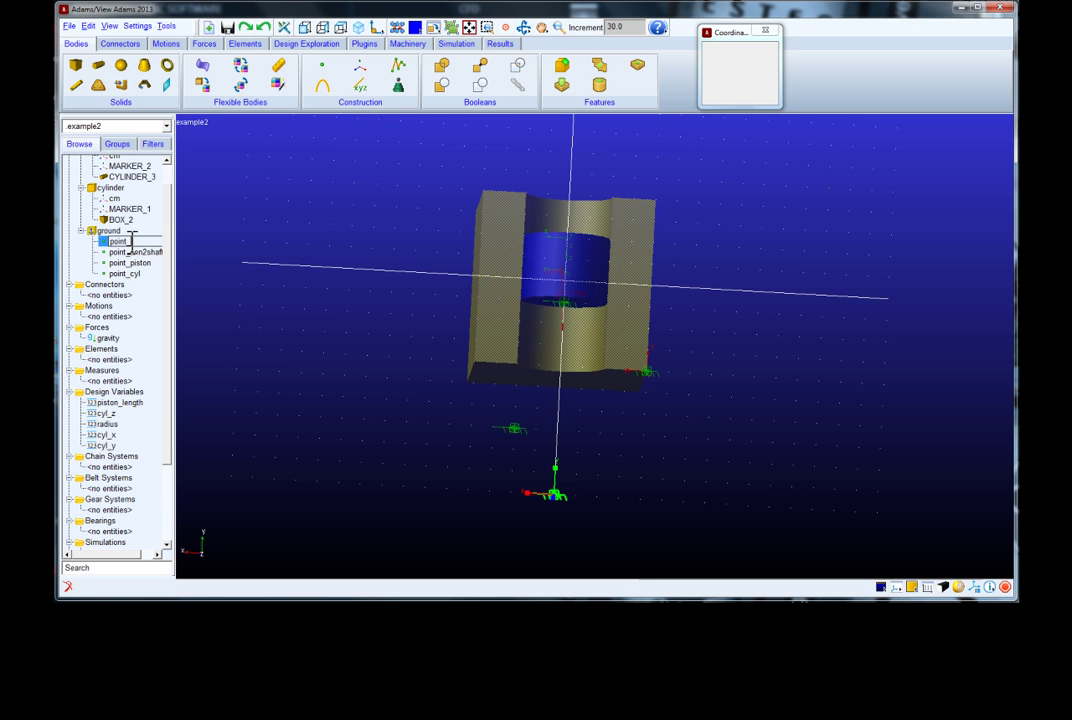
type("point_shaft2gro")
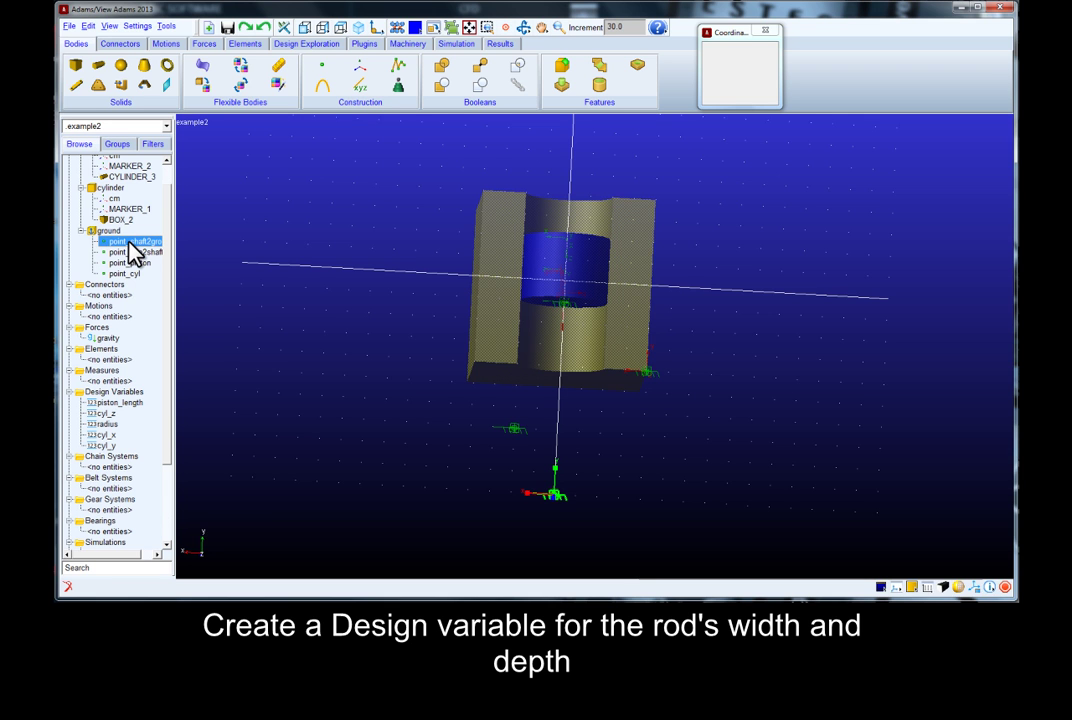
Confirm the point_shaft2ground name, then create design variable rod_depth with standard value 50.
key("Return")
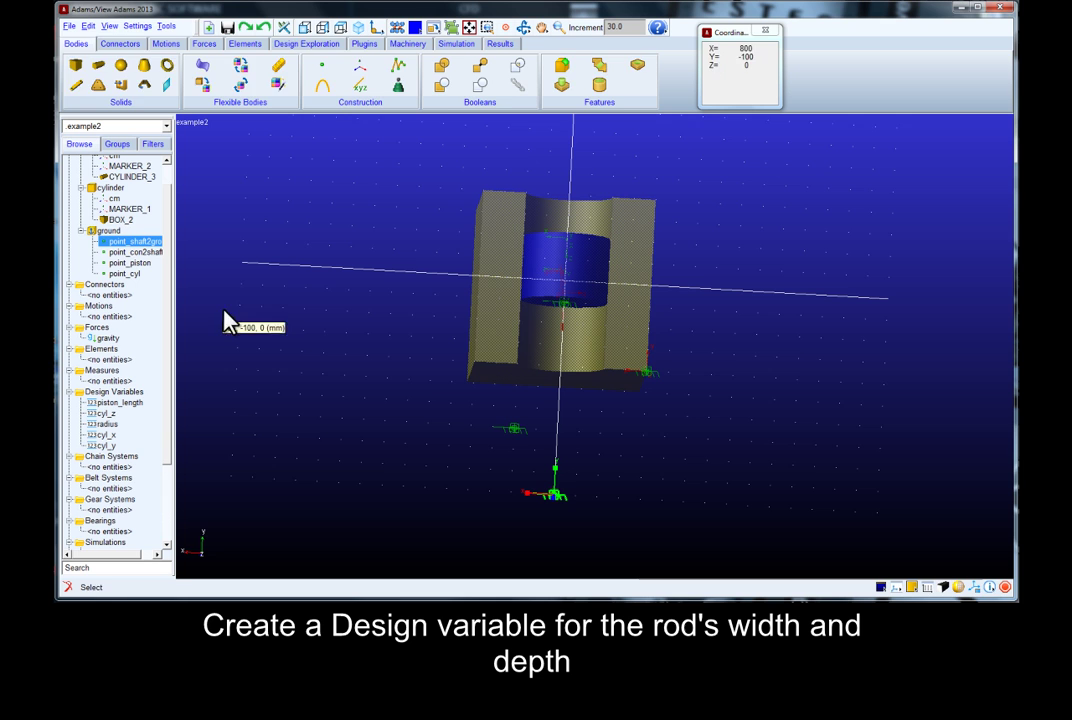
left_click(302, 46)
left_click(92, 66)
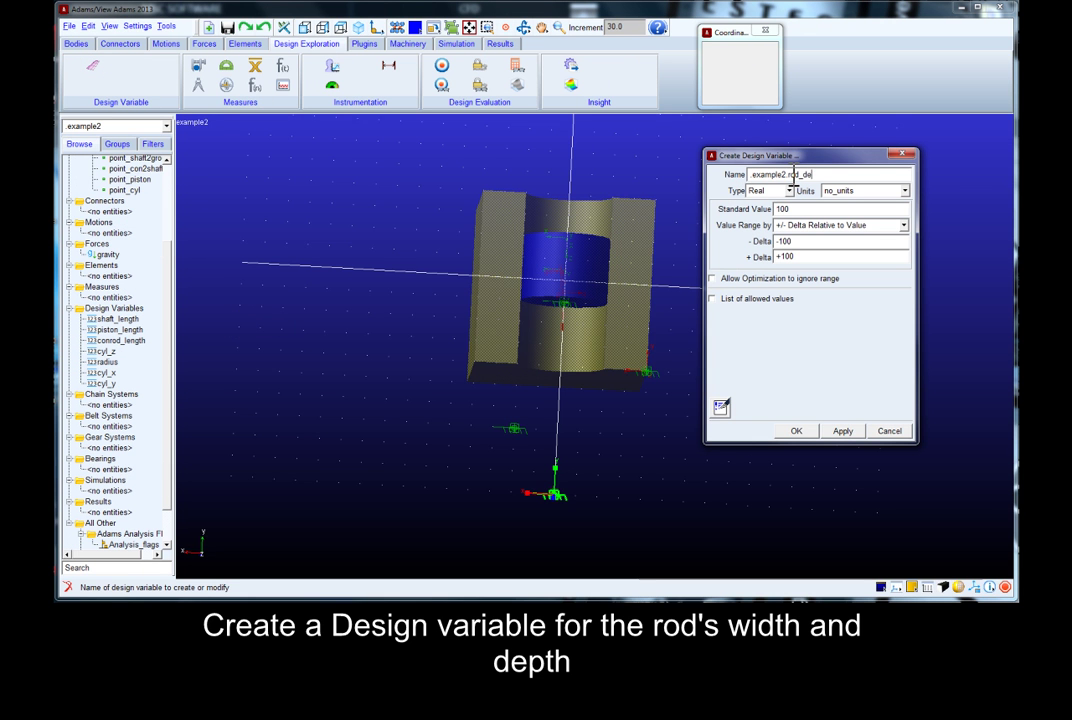
left_click(904, 190)
left_click(883, 211)
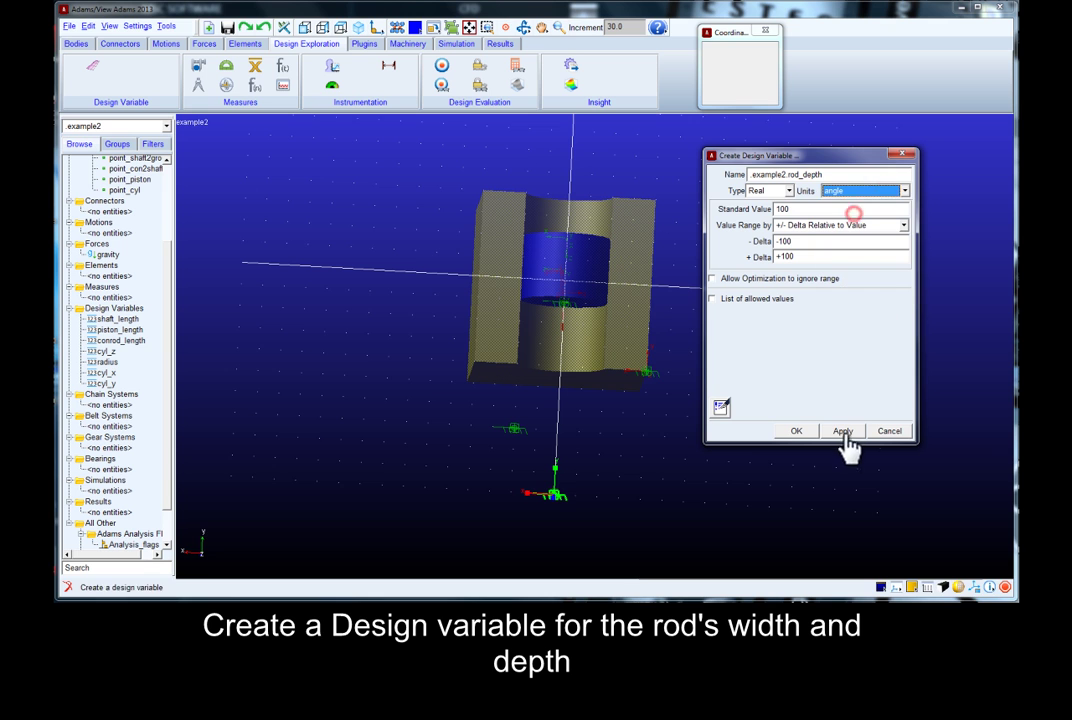
left_click_drag(810, 208, 768, 218)
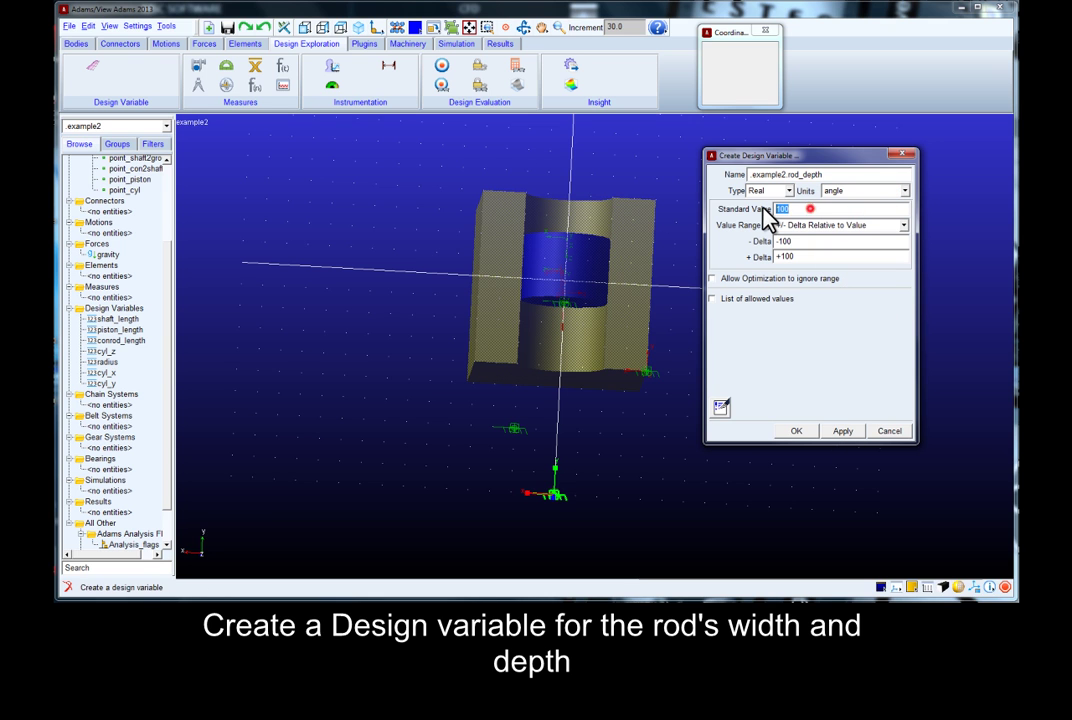
left_click(843, 430)
Create a second design variable named rod_width with length units.
left_click_drag(818, 175, 793, 172)
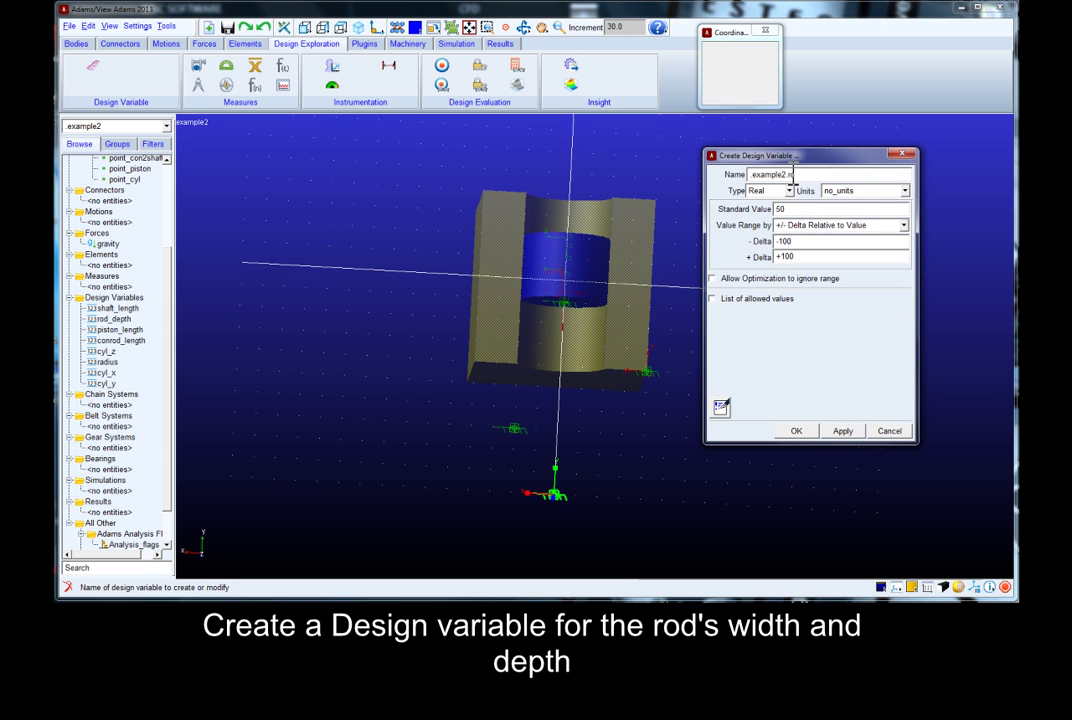
type("rod_width")
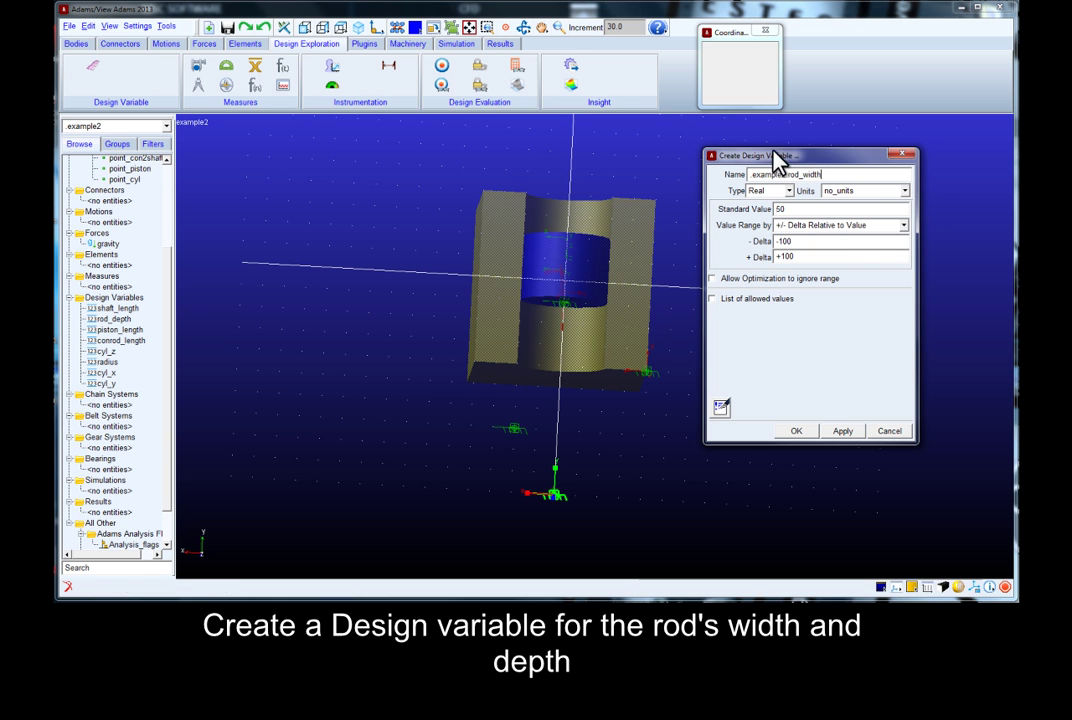
left_click(904, 190)
left_click(855, 210)
left_click(857, 428)
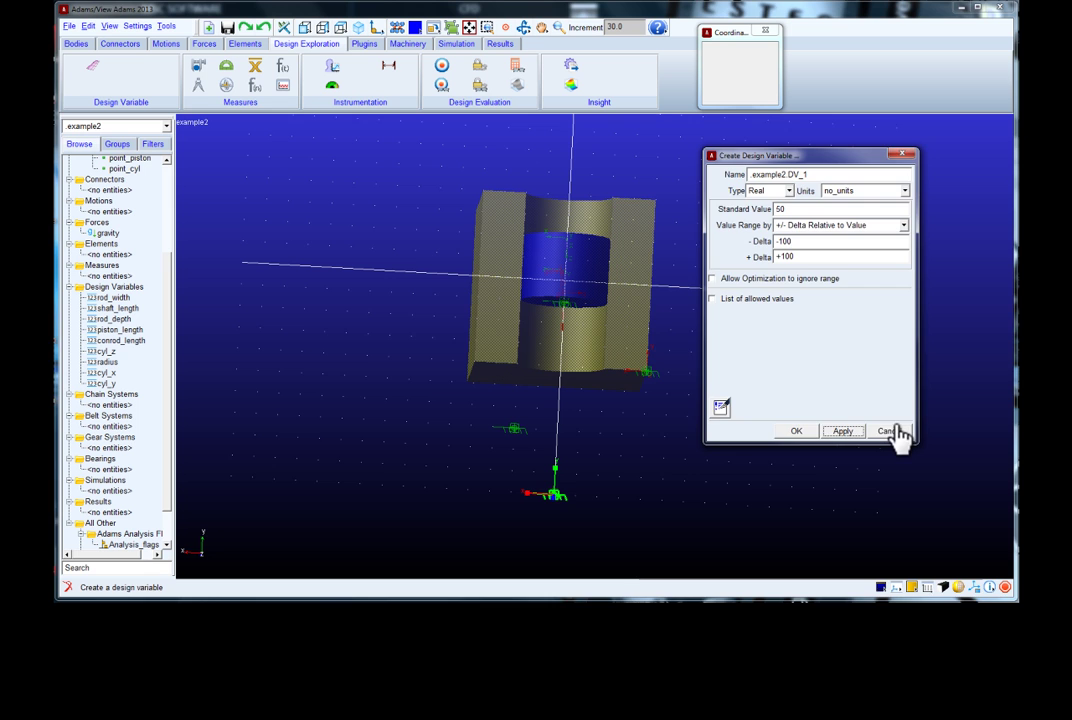
Draw a conrod link from point_piston to point_con2shaft and a drive shaft link down to point_shaft2ground.
left_click(892, 431)
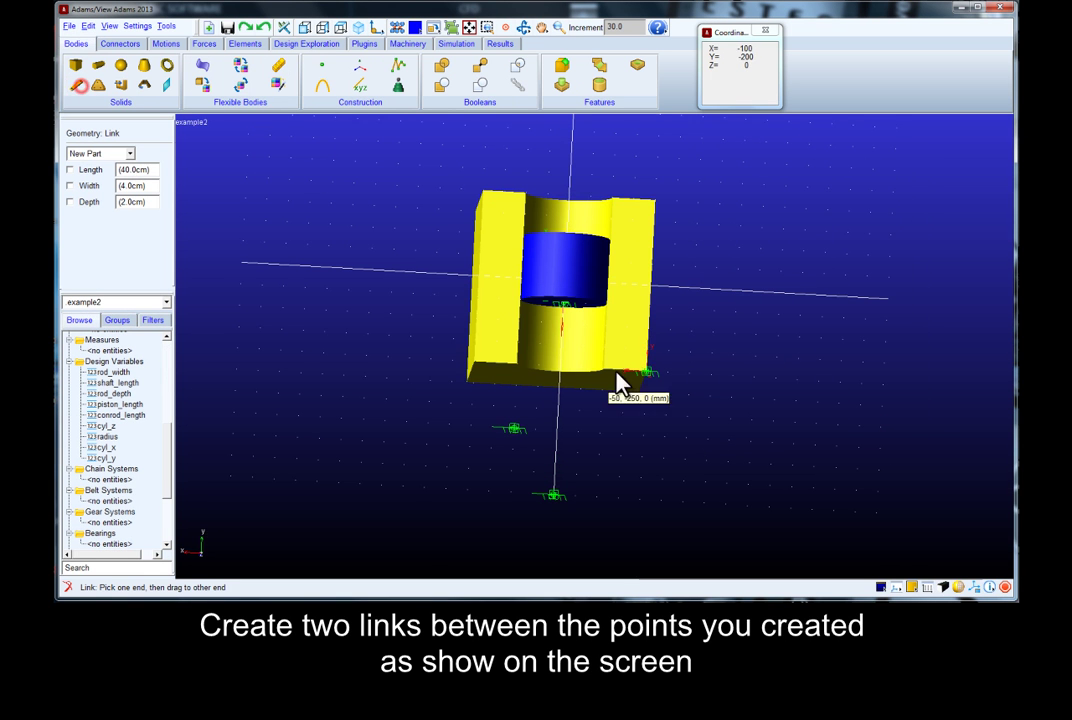
left_click(563, 303)
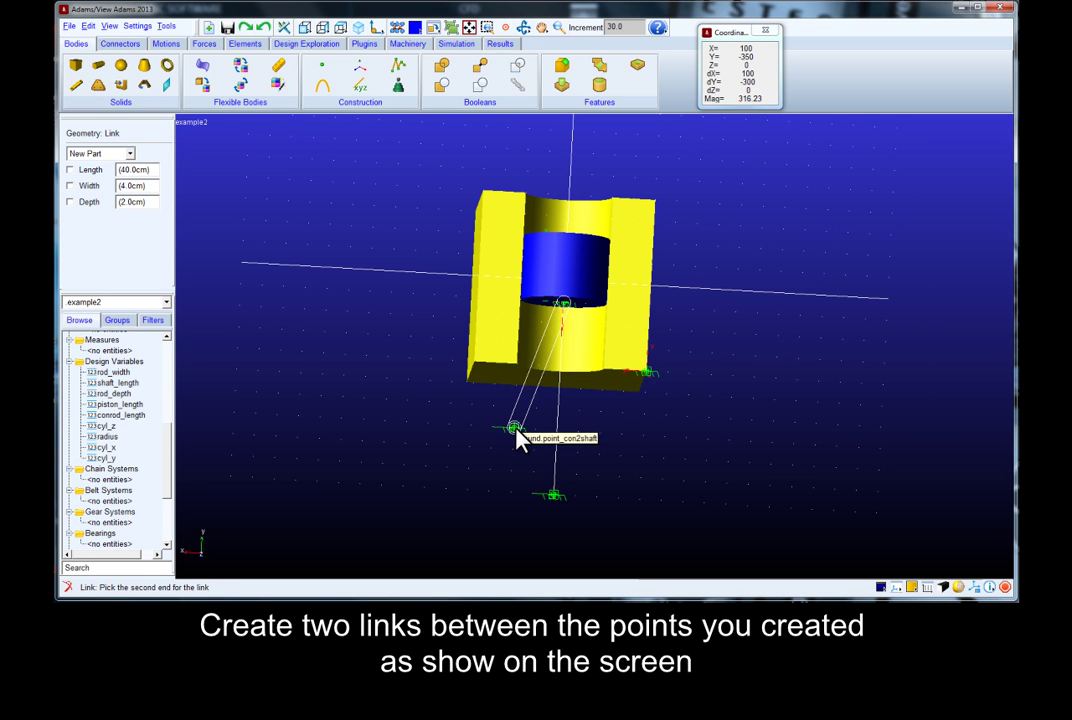
left_click(511, 429)
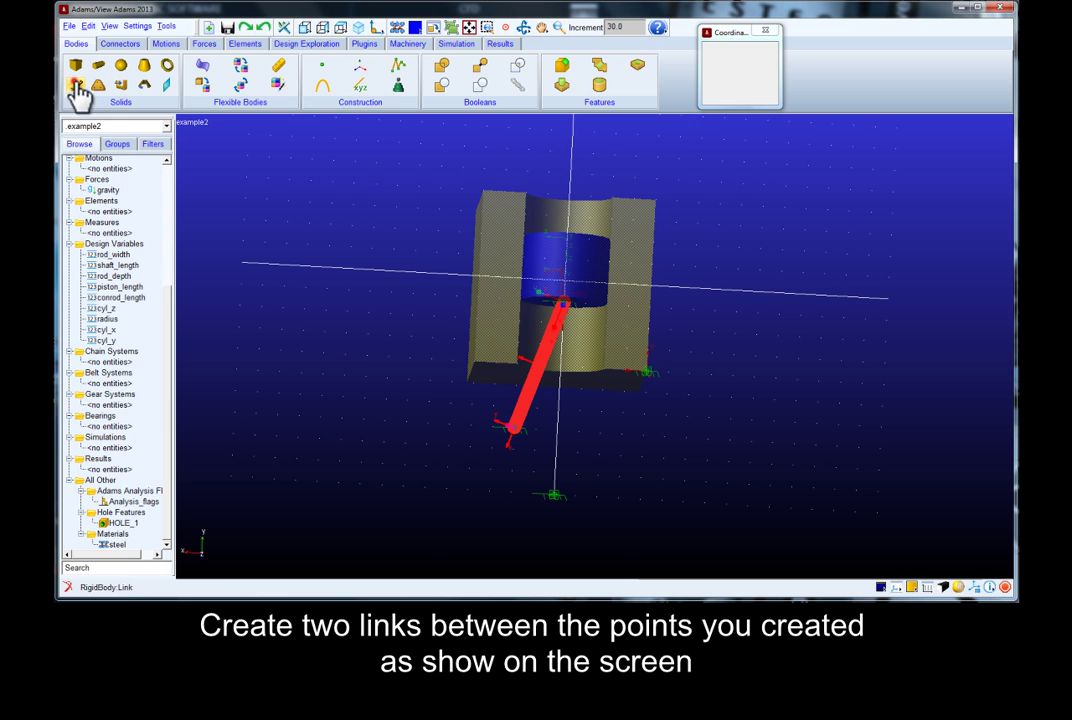
left_click(98, 66)
left_click(511, 431)
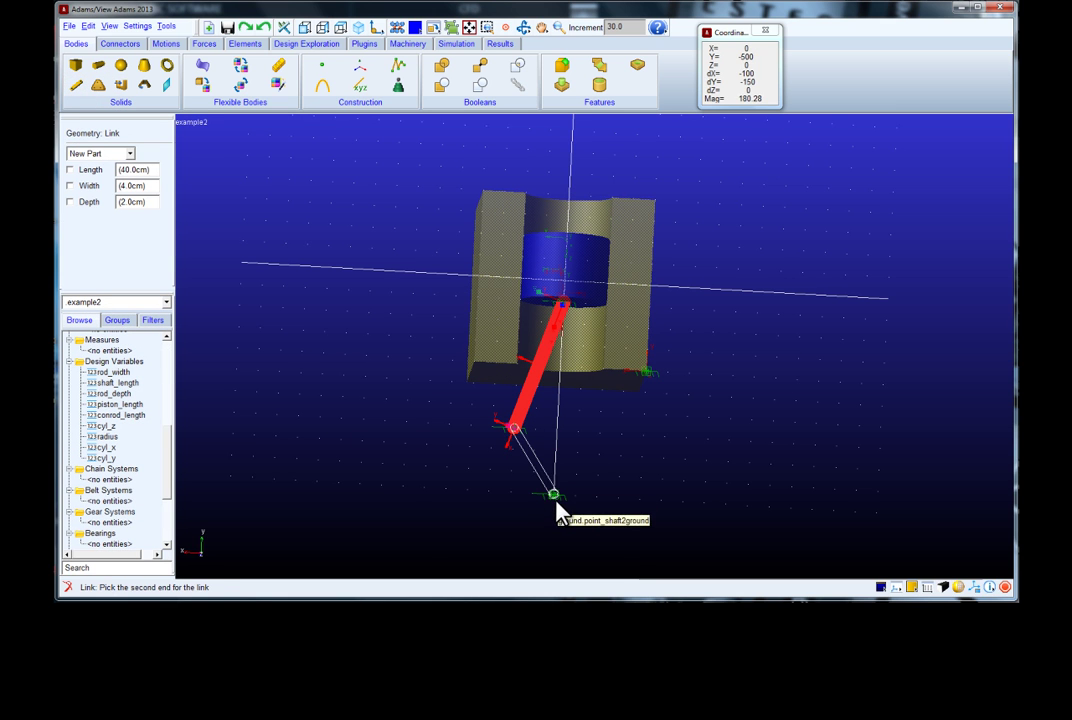
left_click(557, 507)
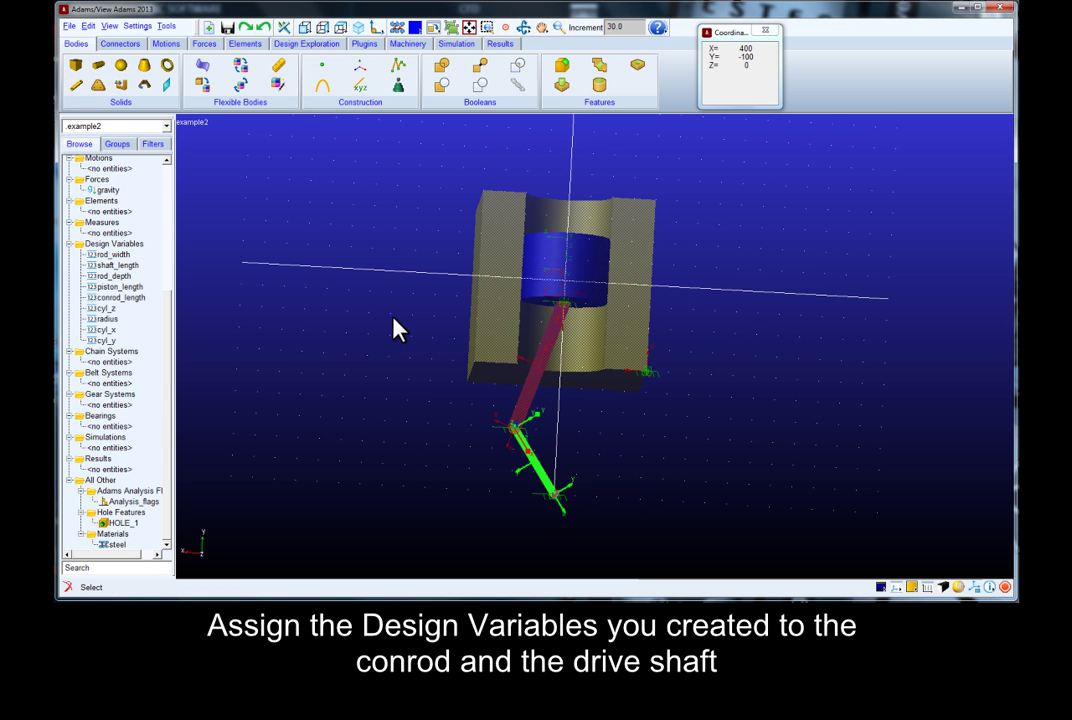
Shade the model solid and make the red conrod link's Width reference rod_width.
key("s")
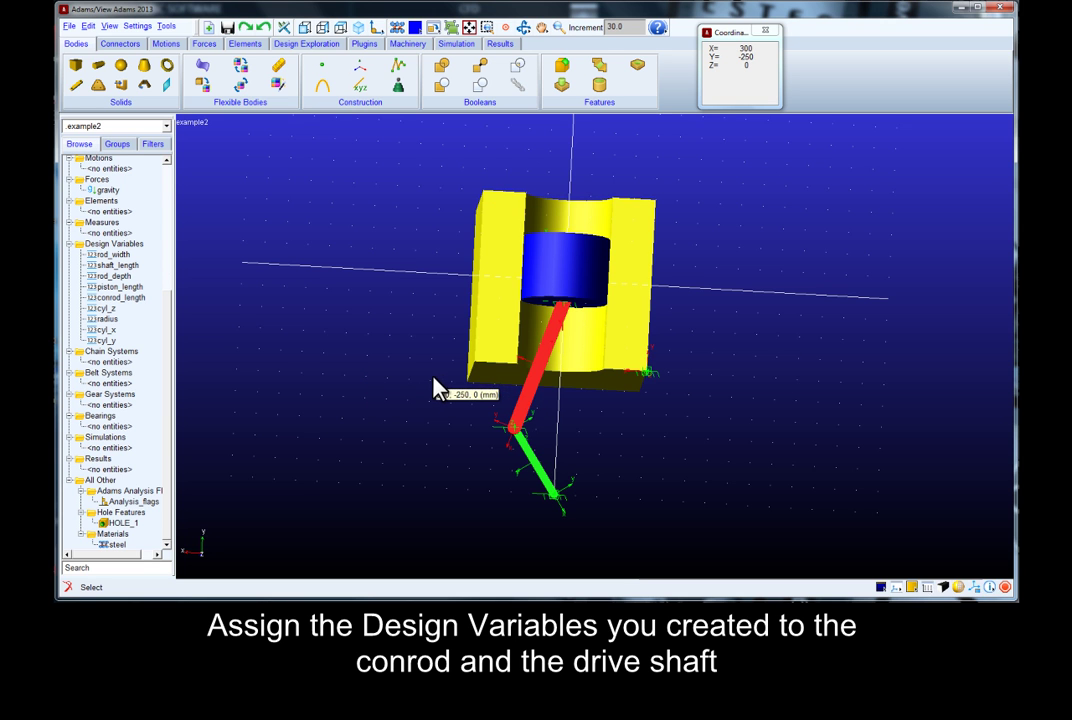
right_click(527, 398)
mouse_move(566, 424)
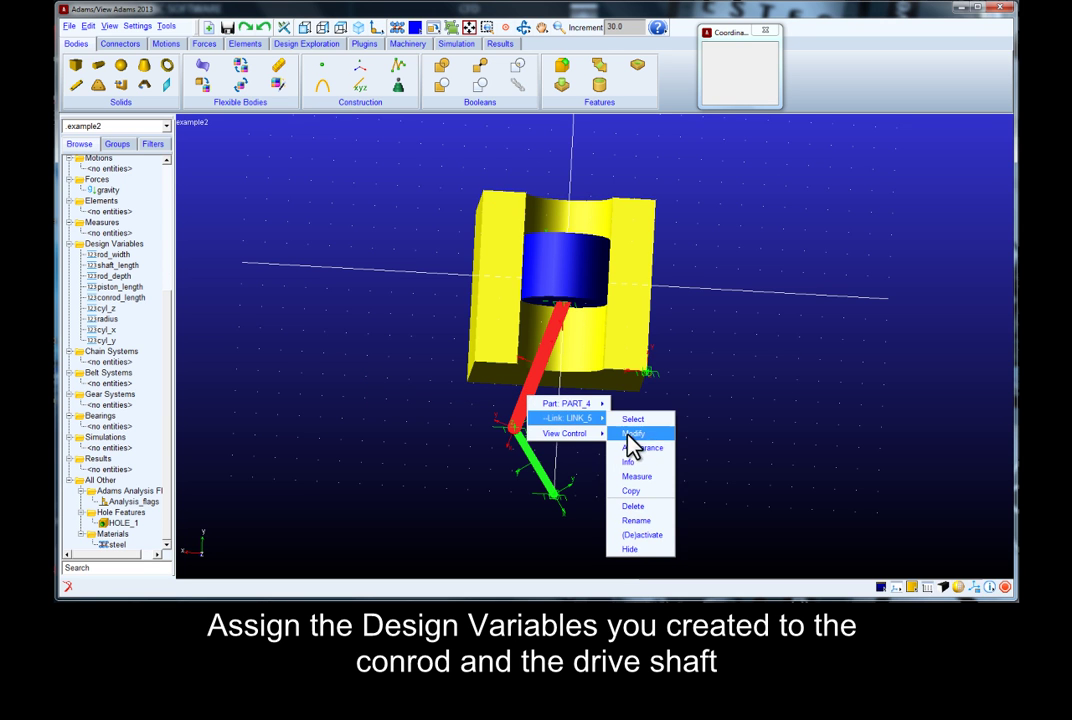
left_click(656, 437)
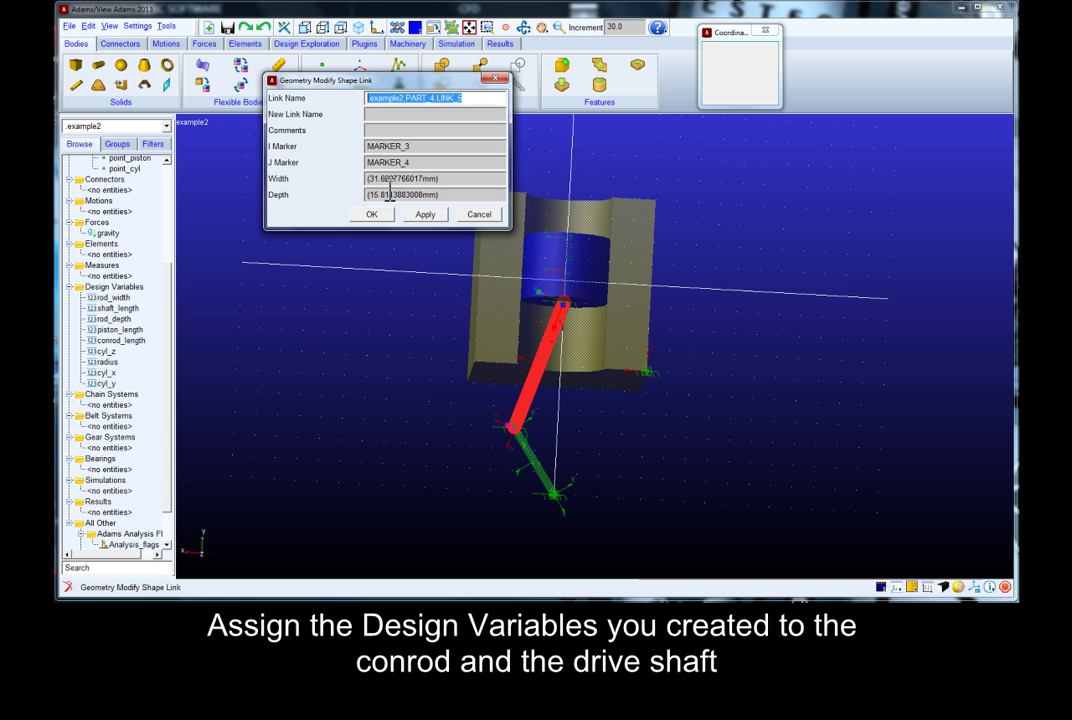
right_click(430, 178)
mouse_move(464, 246)
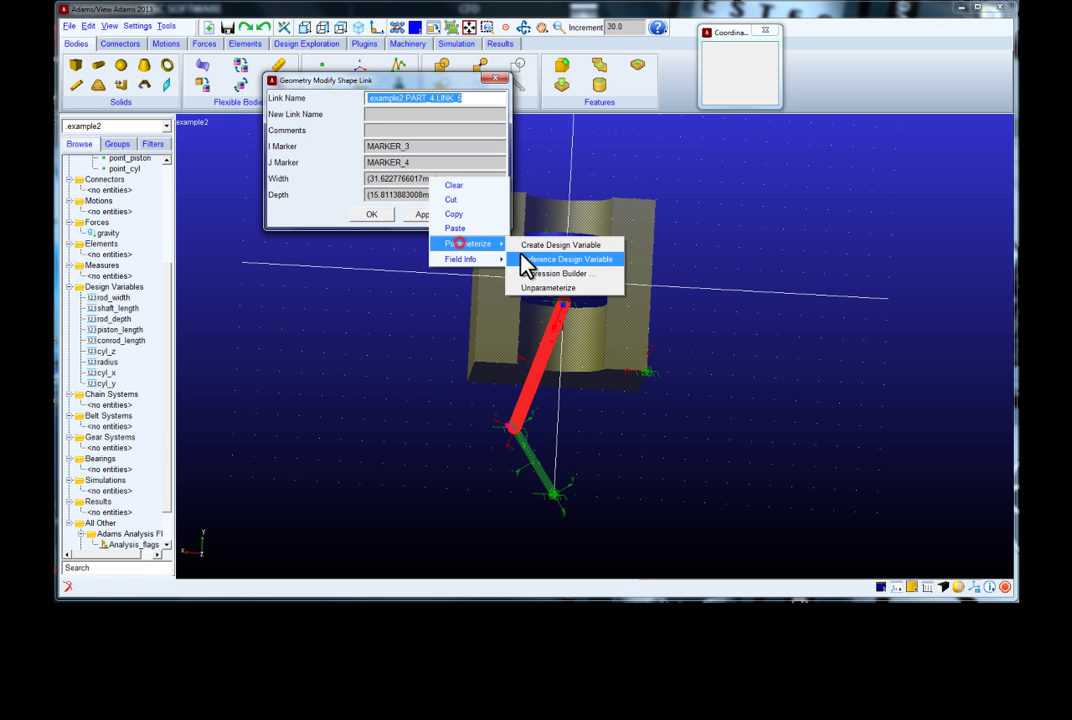
left_click(540, 264)
left_click(105, 210)
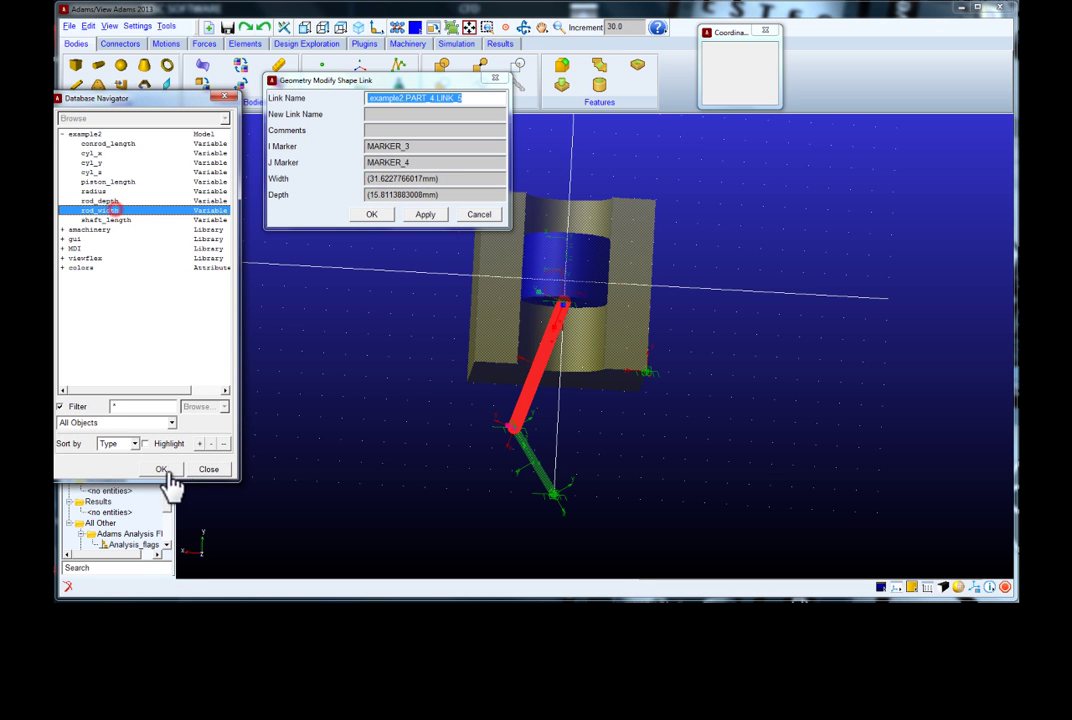
left_click(161, 470)
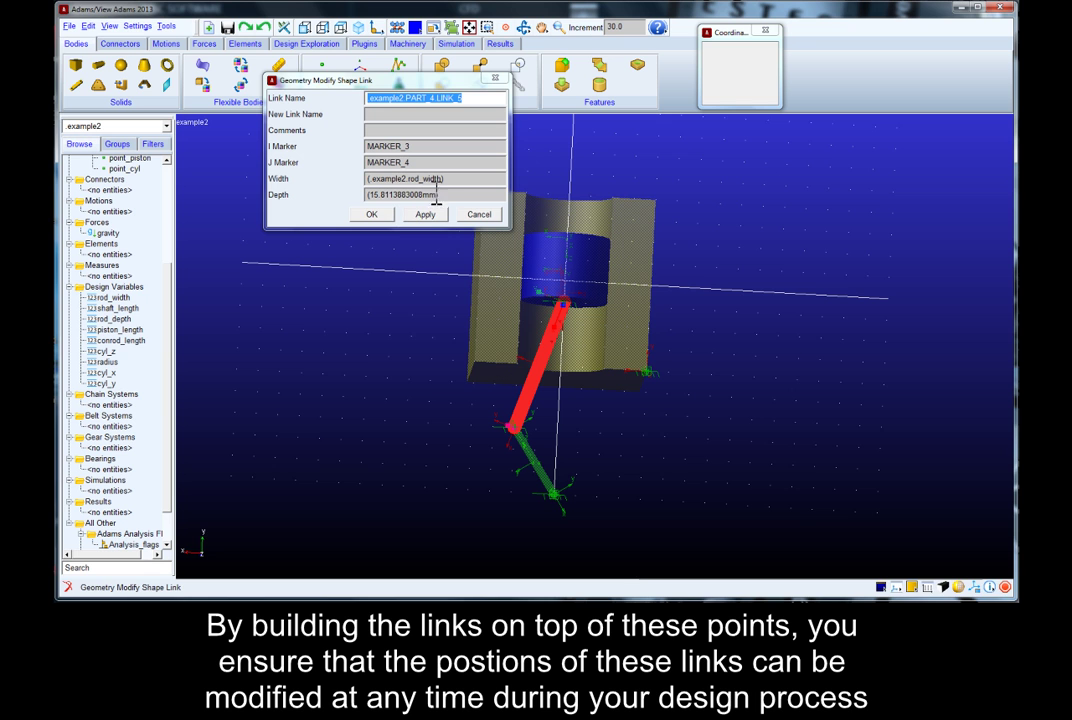
Make the conrod's Depth reference rod_depth and apply the change.
double_click(453, 194)
right_click(412, 194)
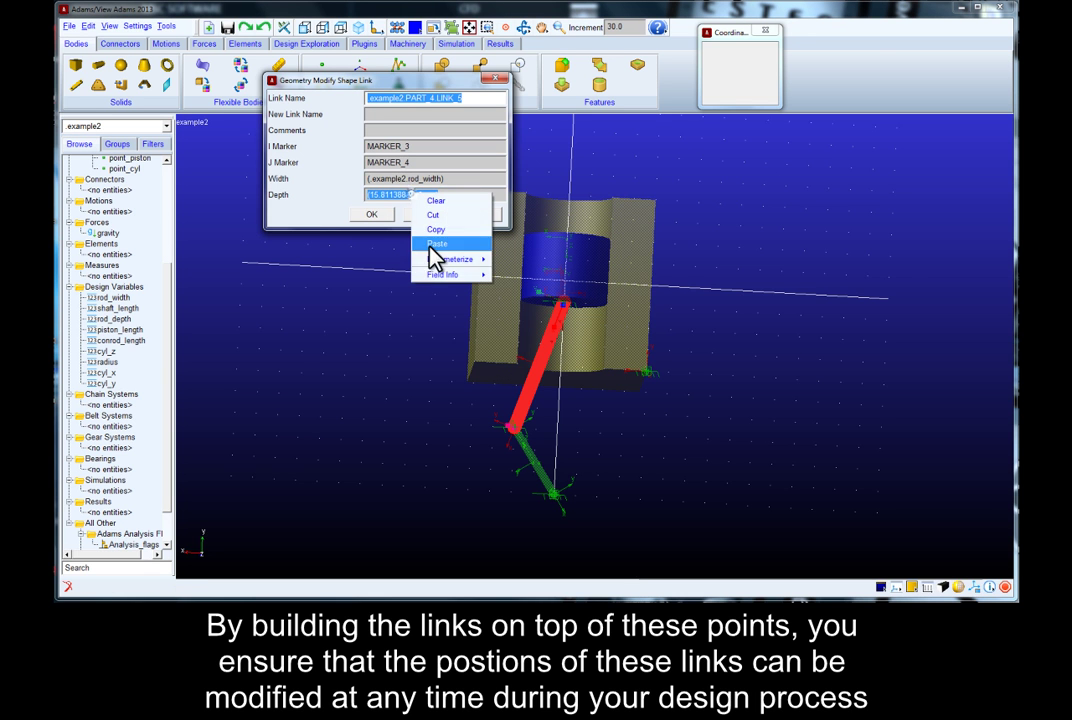
mouse_move(437, 260)
left_click(535, 275)
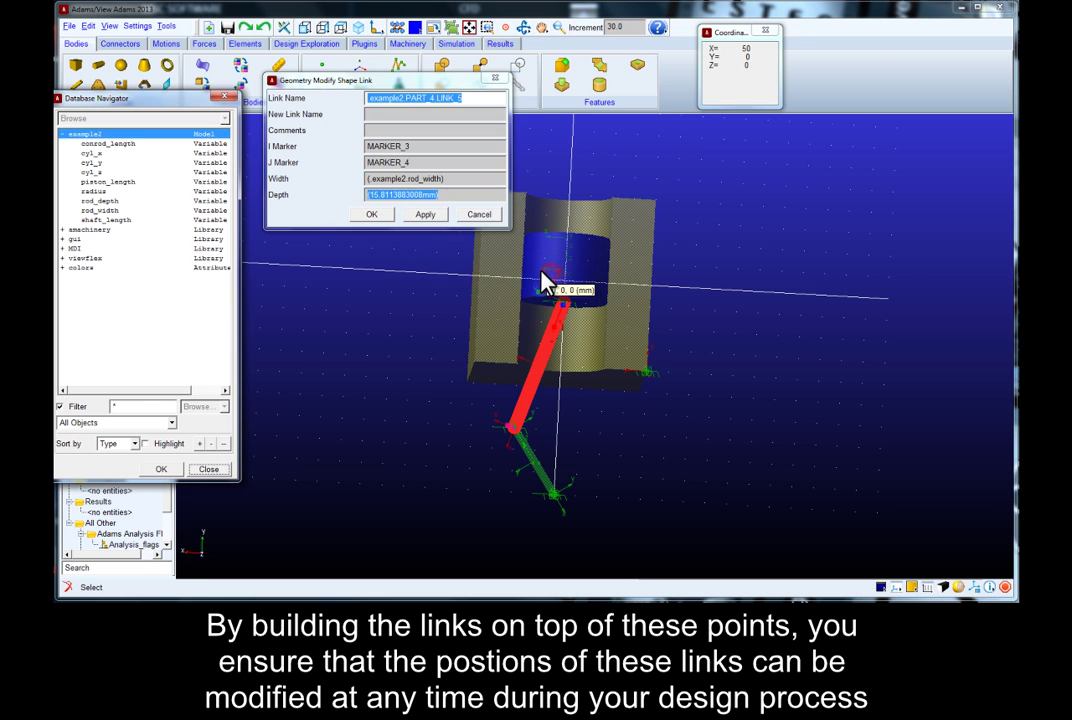
left_click(112, 201)
left_click(161, 469)
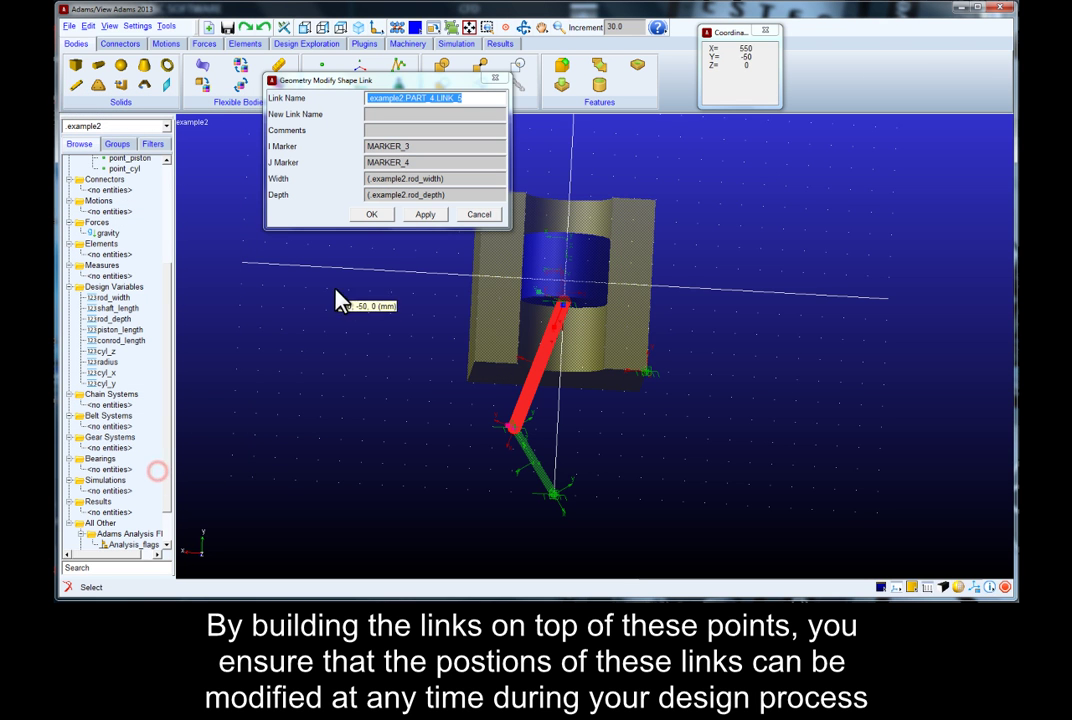
left_click(413, 215)
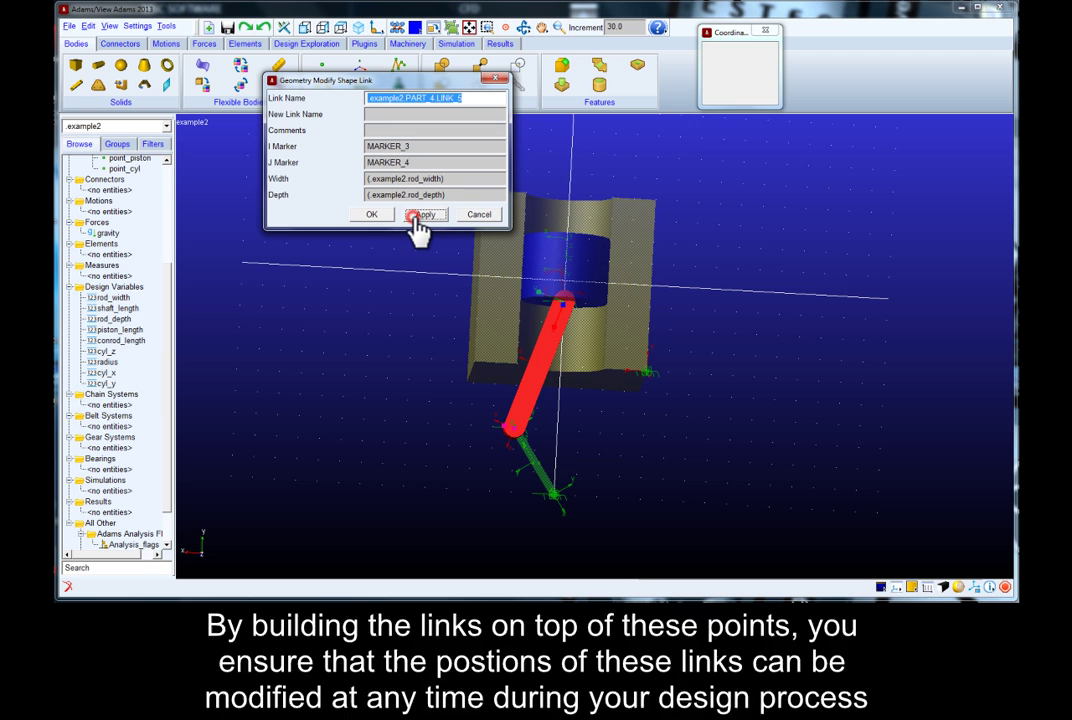
Modify the green drive shaft link so its Width references rod_width.
left_click(479, 214)
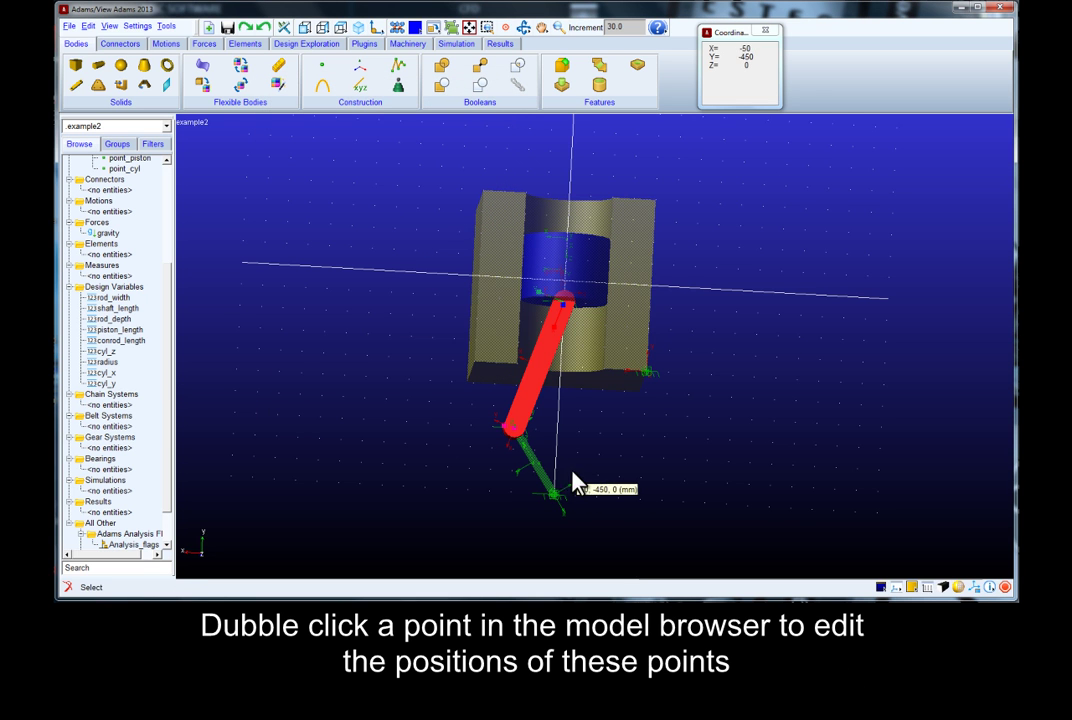
right_click(543, 480)
mouse_move(562, 498)
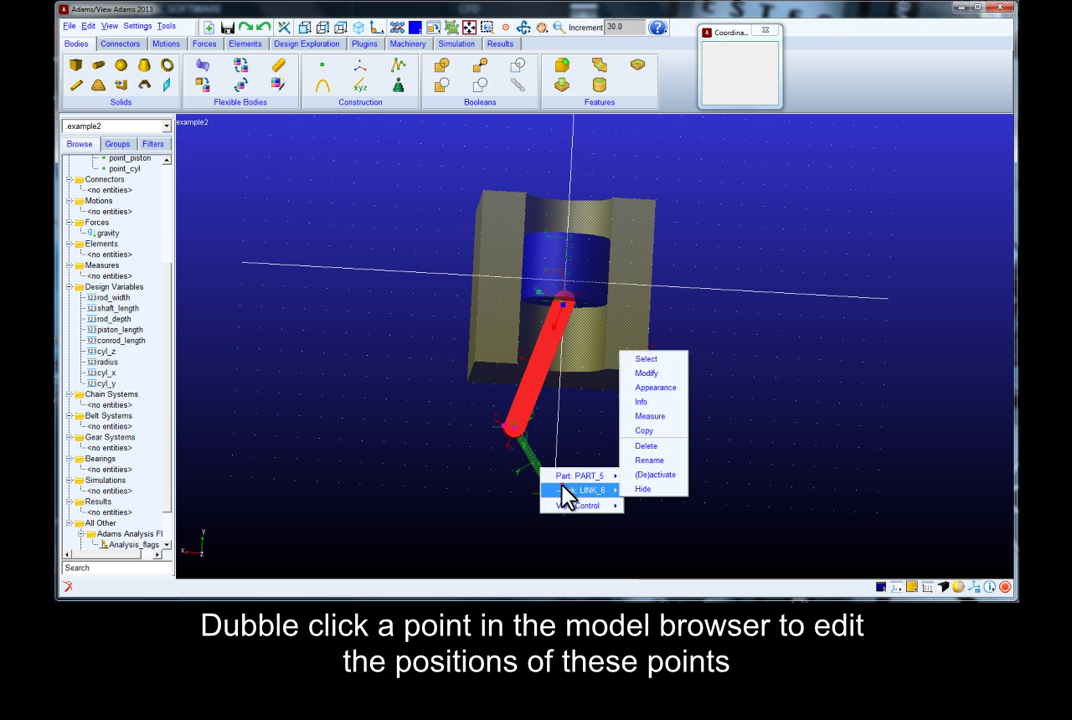
left_click(657, 385)
double_click(401, 178)
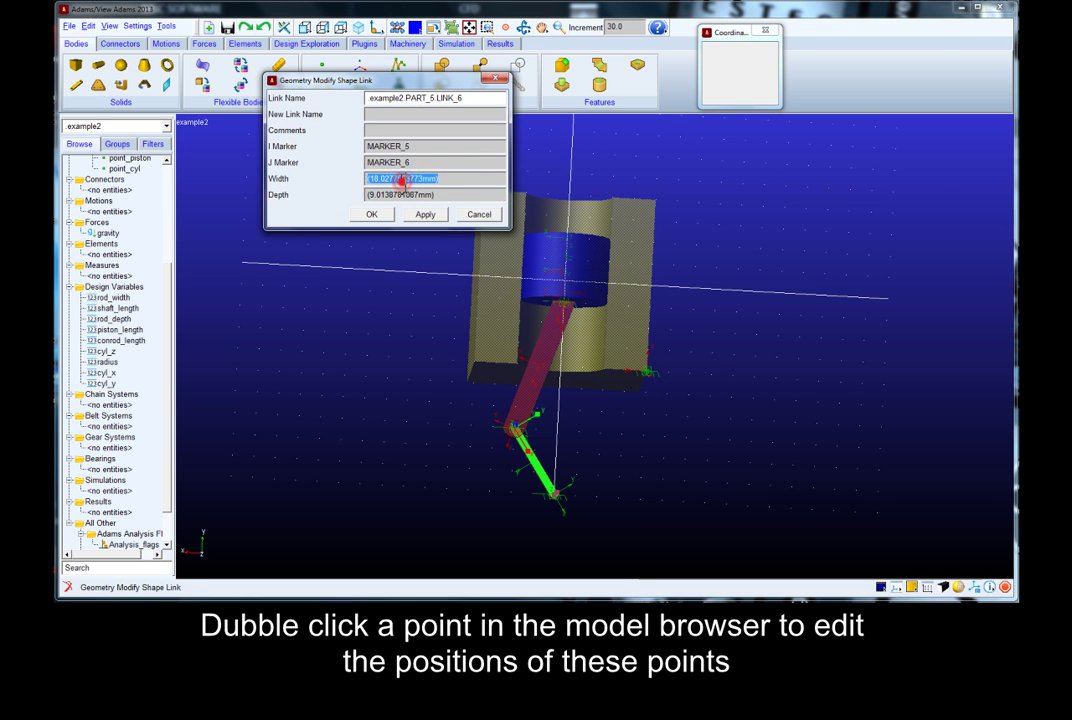
right_click(402, 176)
left_click(400, 180)
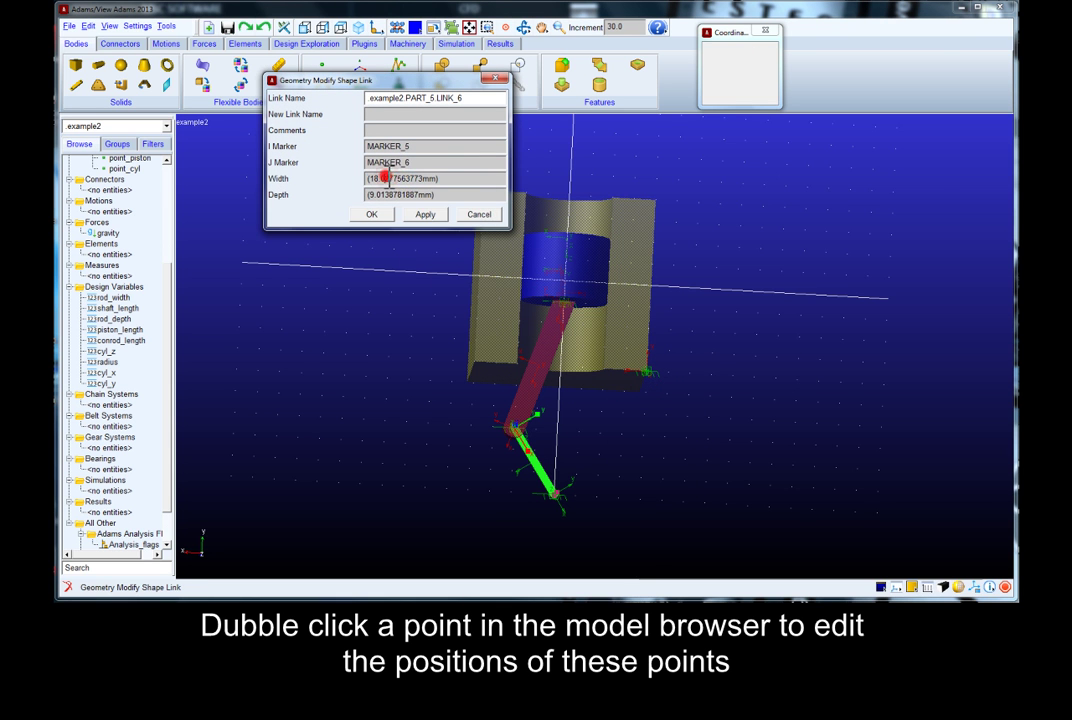
right_click(390, 177)
left_click_drag(367, 179, 381, 183)
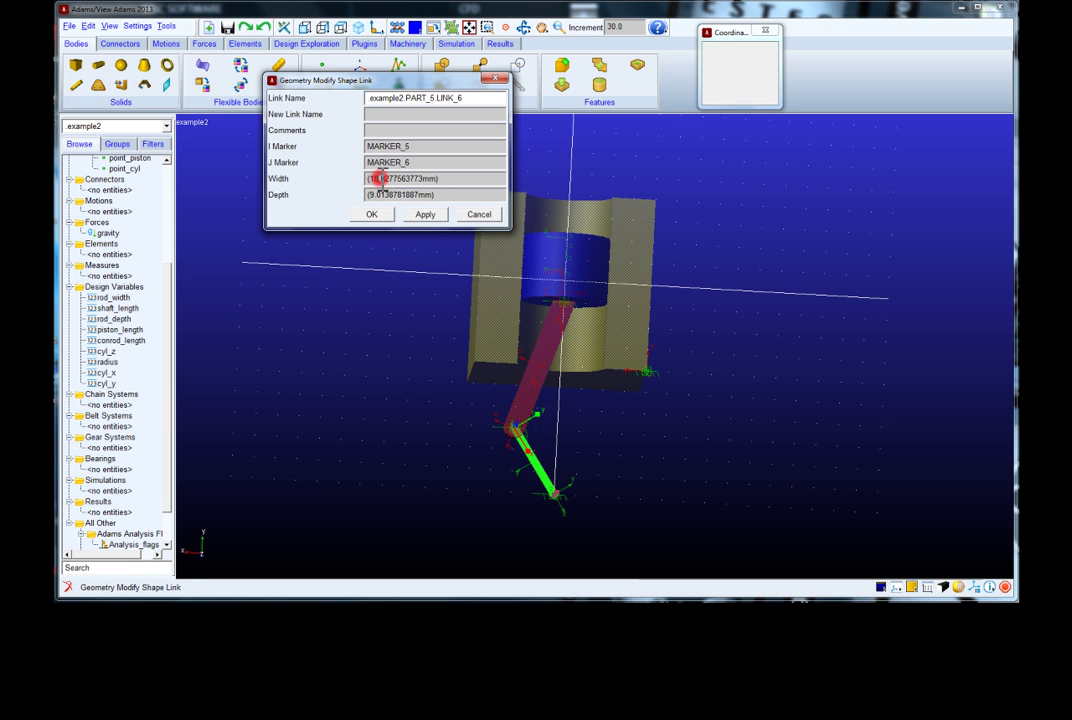
double_click(381, 178)
right_click(383, 184)
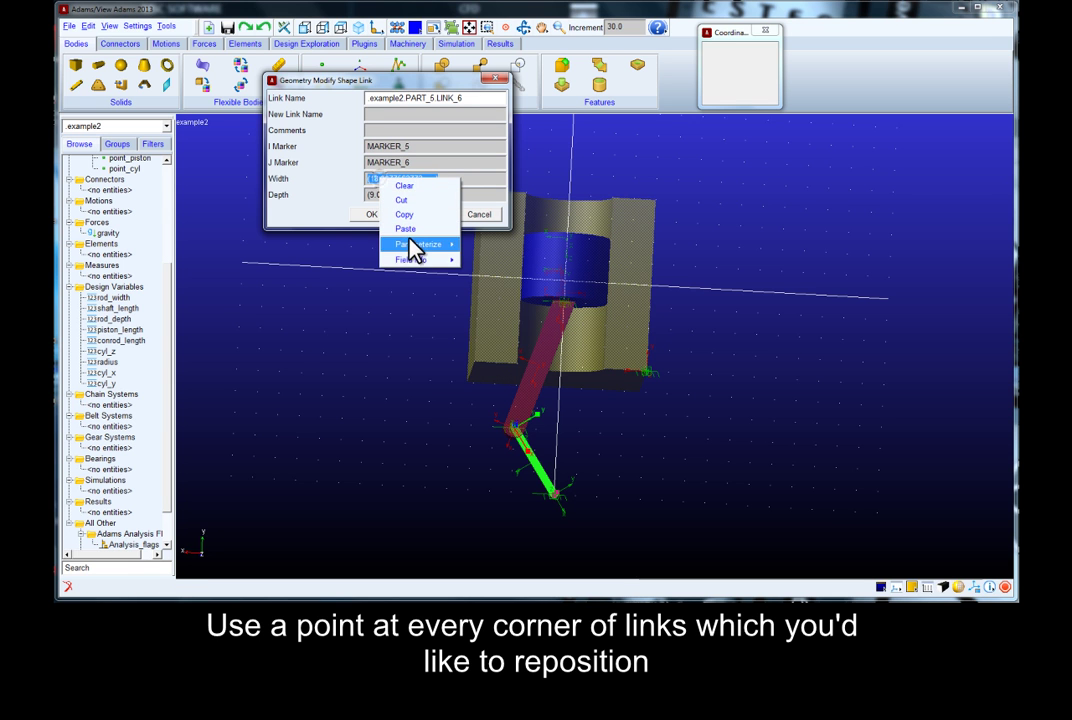
mouse_move(414, 245)
left_click(510, 260)
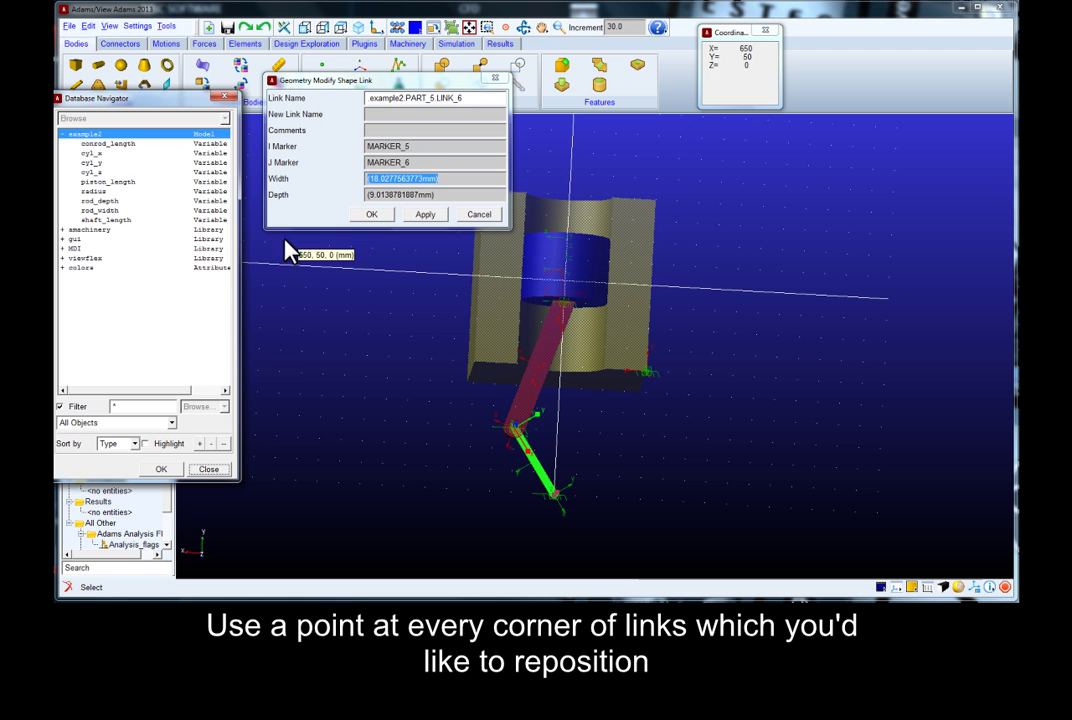
left_click(116, 210)
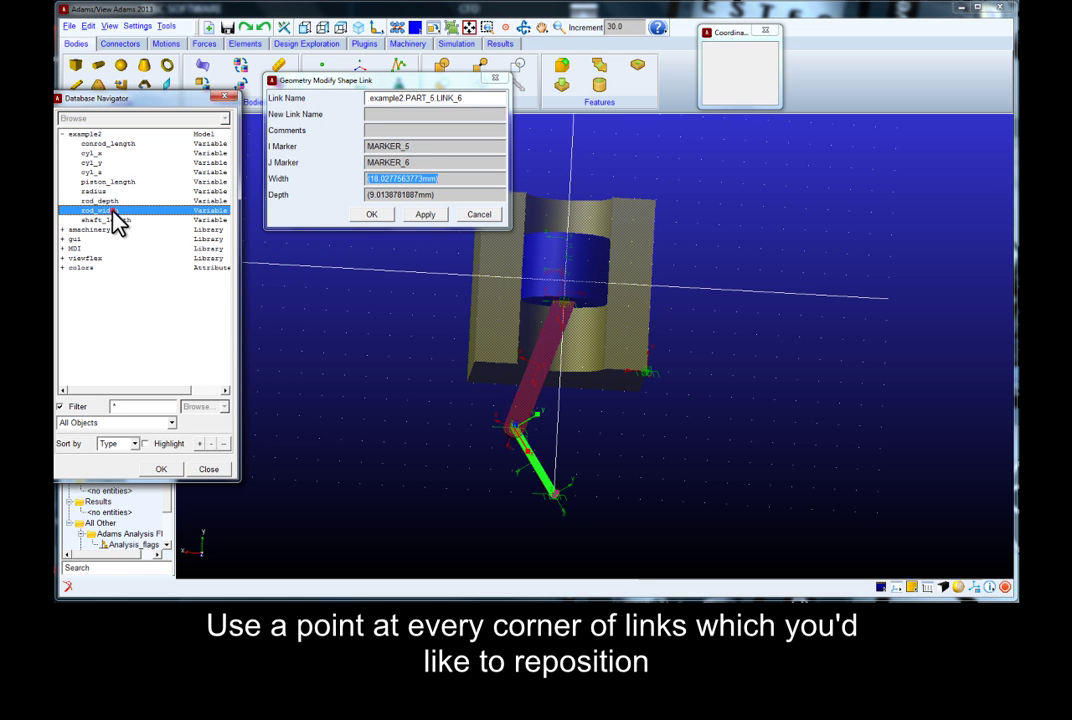
left_click(163, 469)
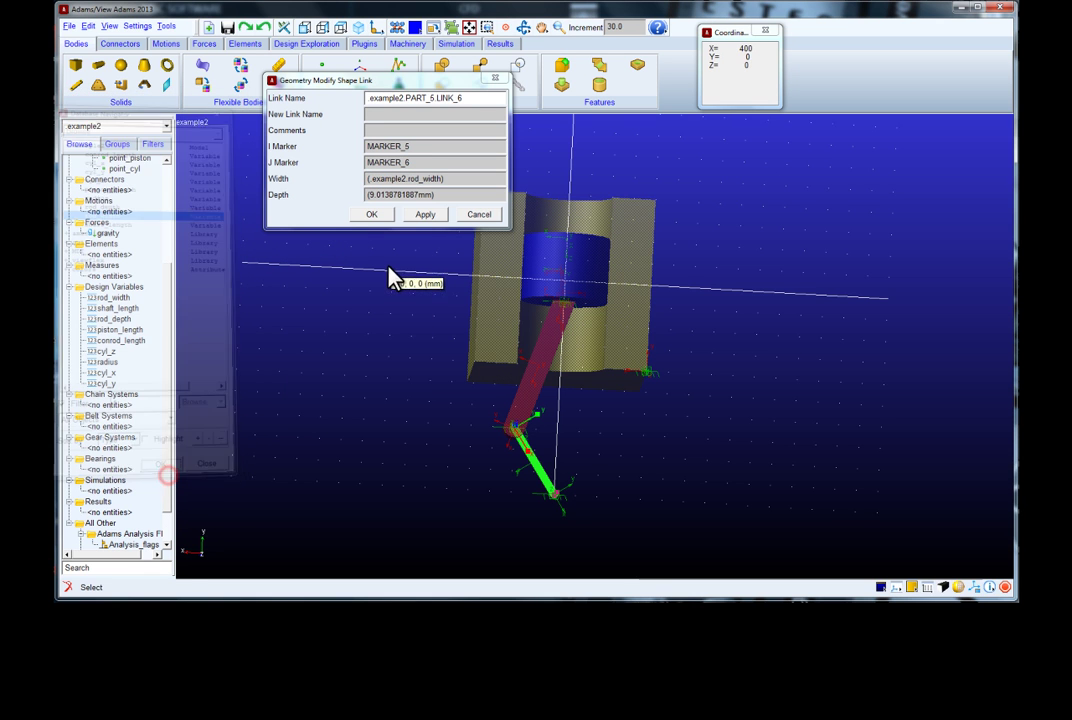
Make the drive shaft link's Depth reference rod_depth and apply.
double_click(472, 196)
right_click(420, 197)
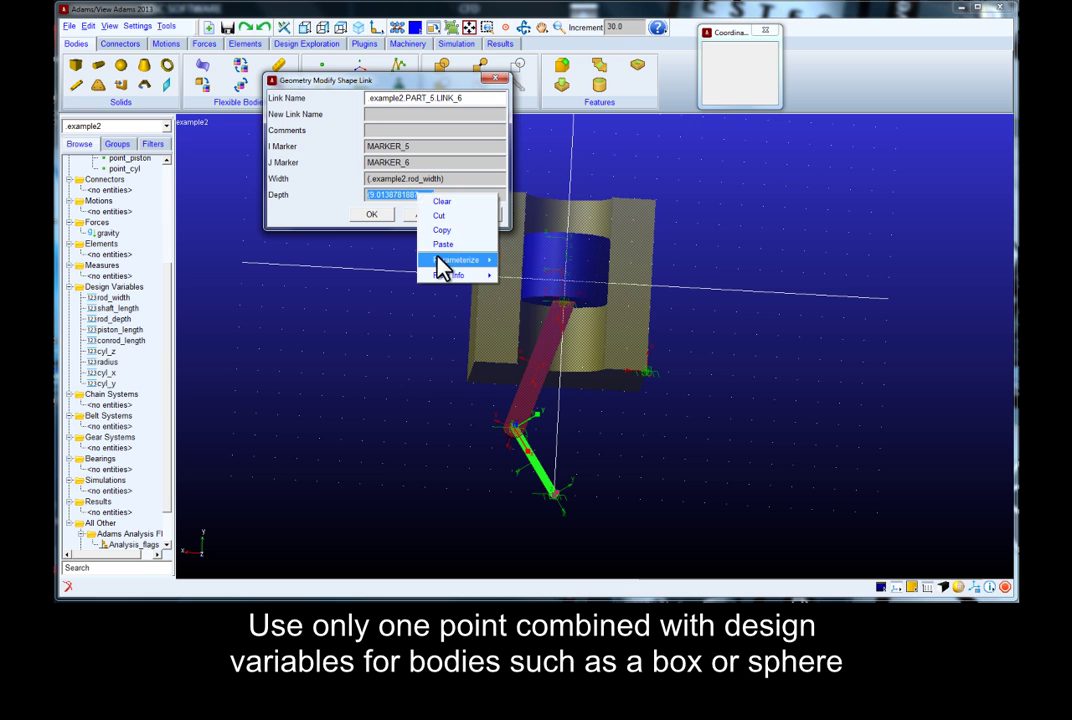
mouse_move(450, 260)
left_click(555, 275)
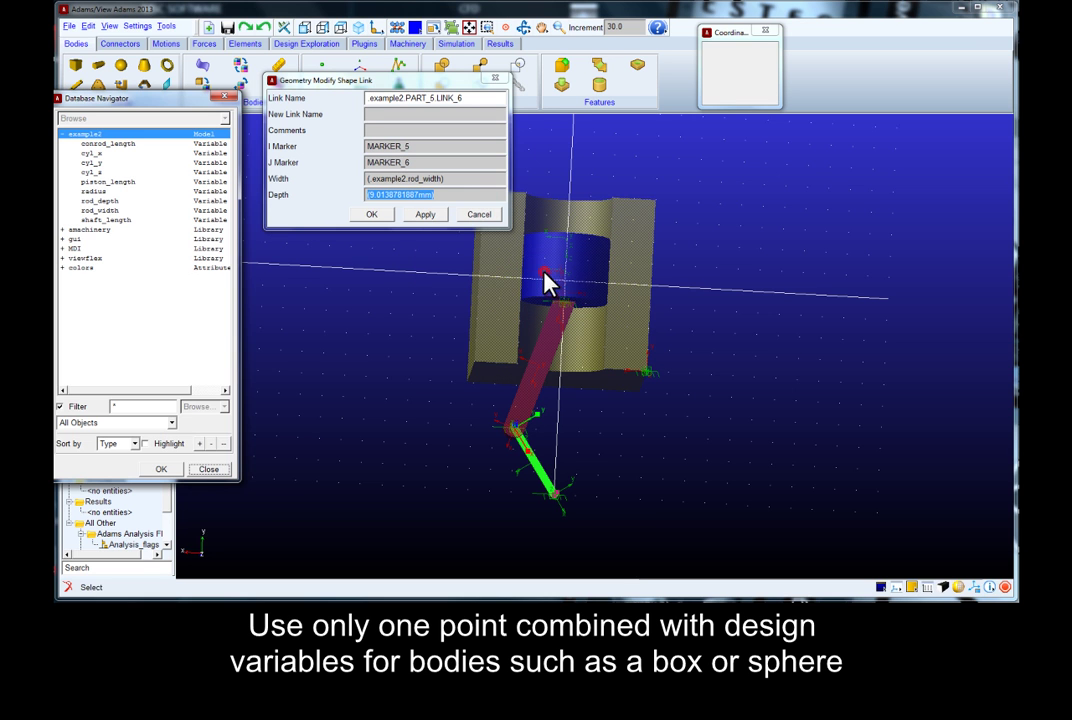
left_click(100, 201)
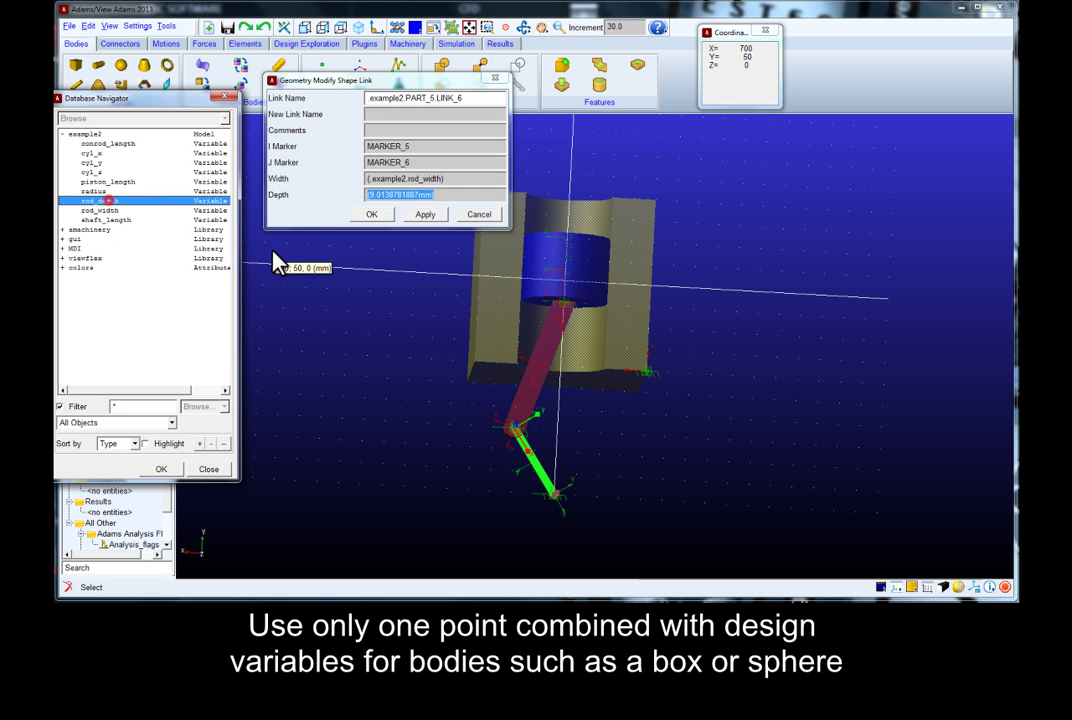
left_click(157, 468)
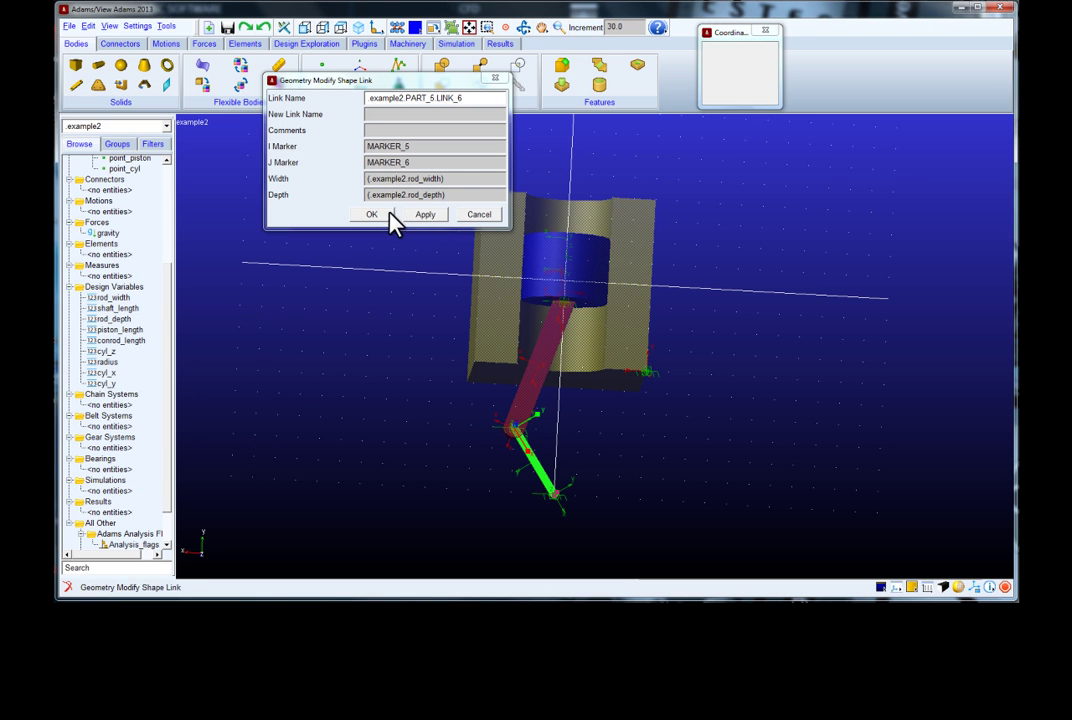
left_click(424, 215)
Rename body PART_5 to drive_shaft in the browser and begin renaming PART_4.
left_click(480, 215)
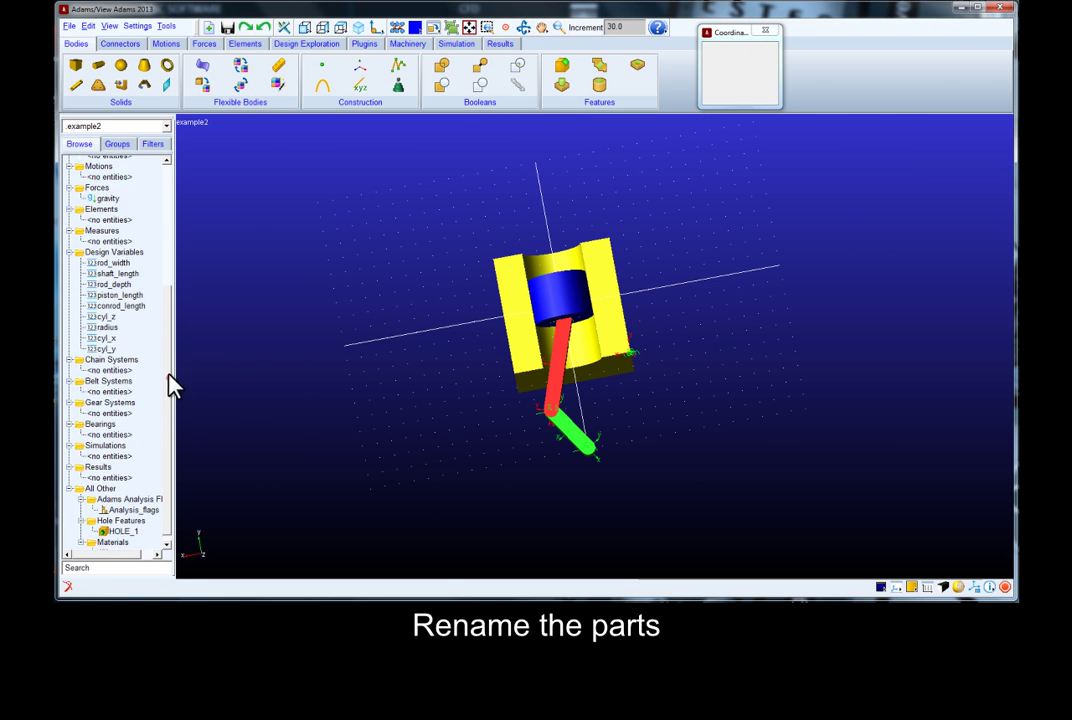
left_click_drag(168, 380, 120, 190)
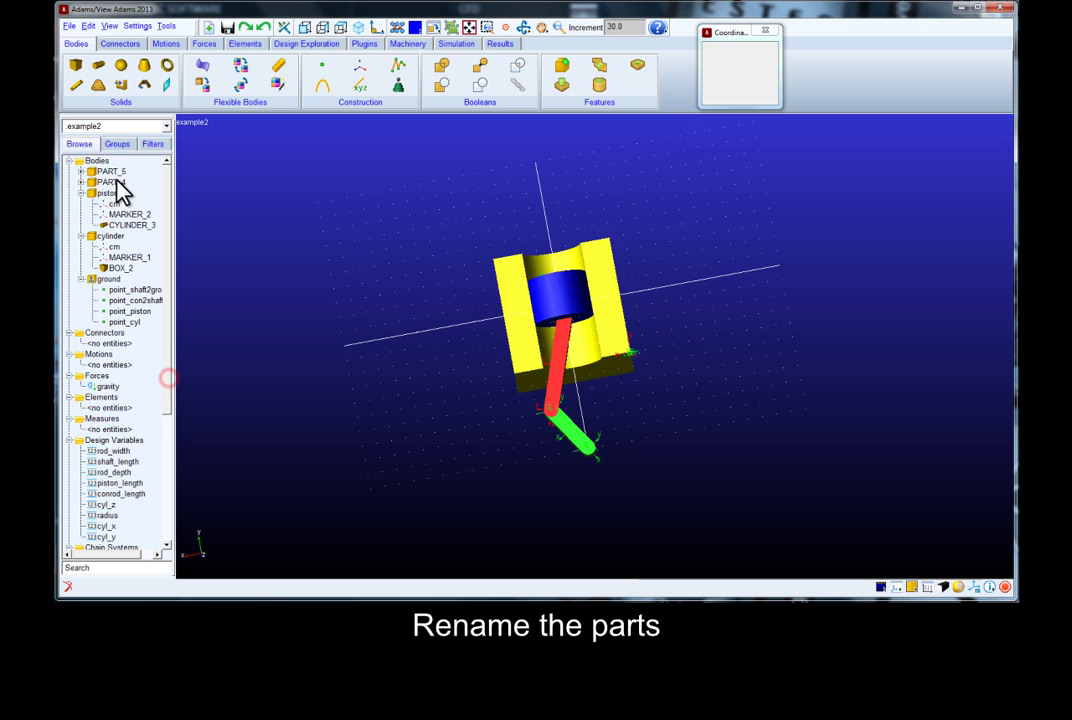
left_click(108, 172)
left_click(108, 171)
type("drive_shaf")
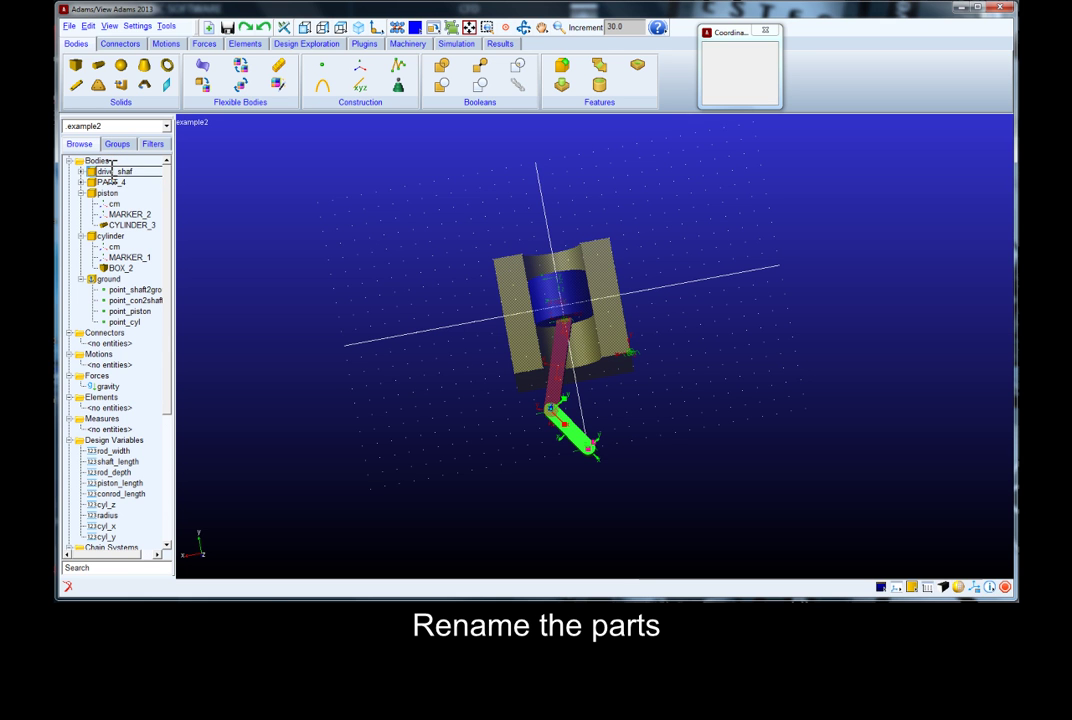
type("t")
left_click(110, 182)
left_click(110, 182)
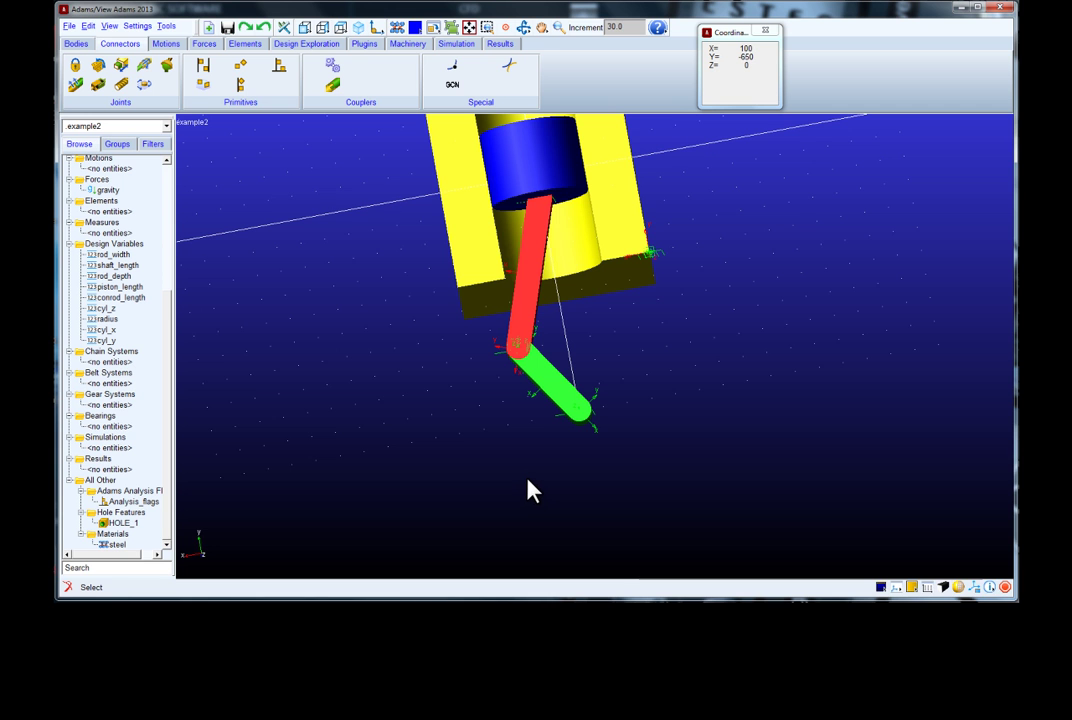
Add a revolute joint pinning drive_shaft to ground at the shaft's centre.
left_click(97, 64)
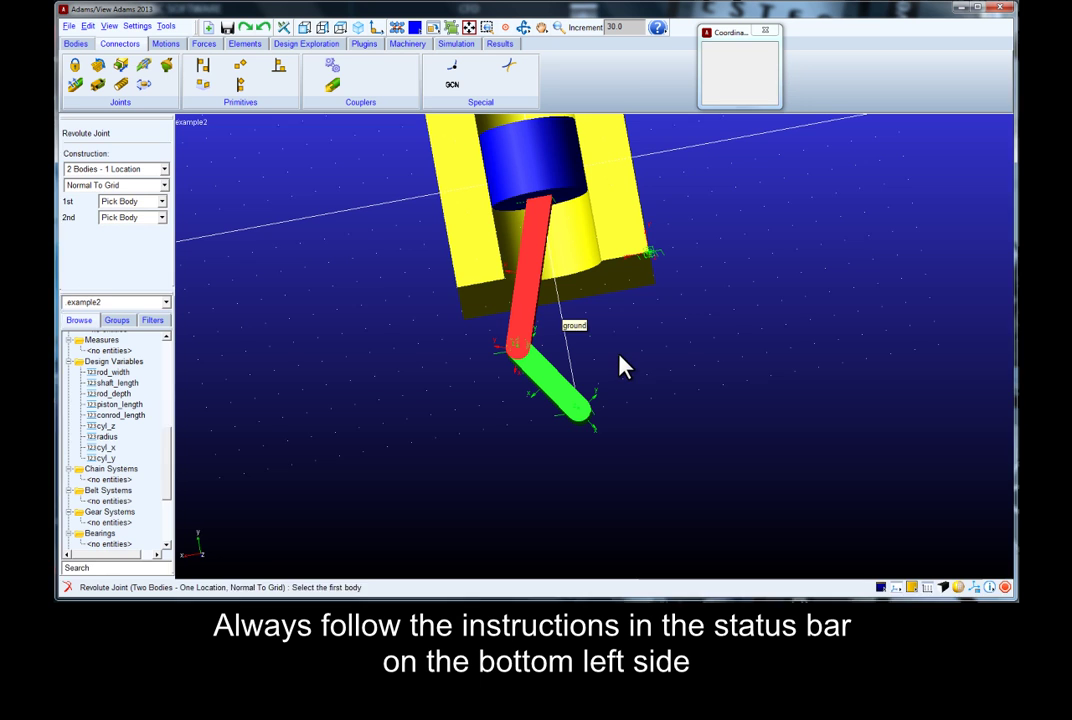
left_click(620, 366)
left_click(576, 424)
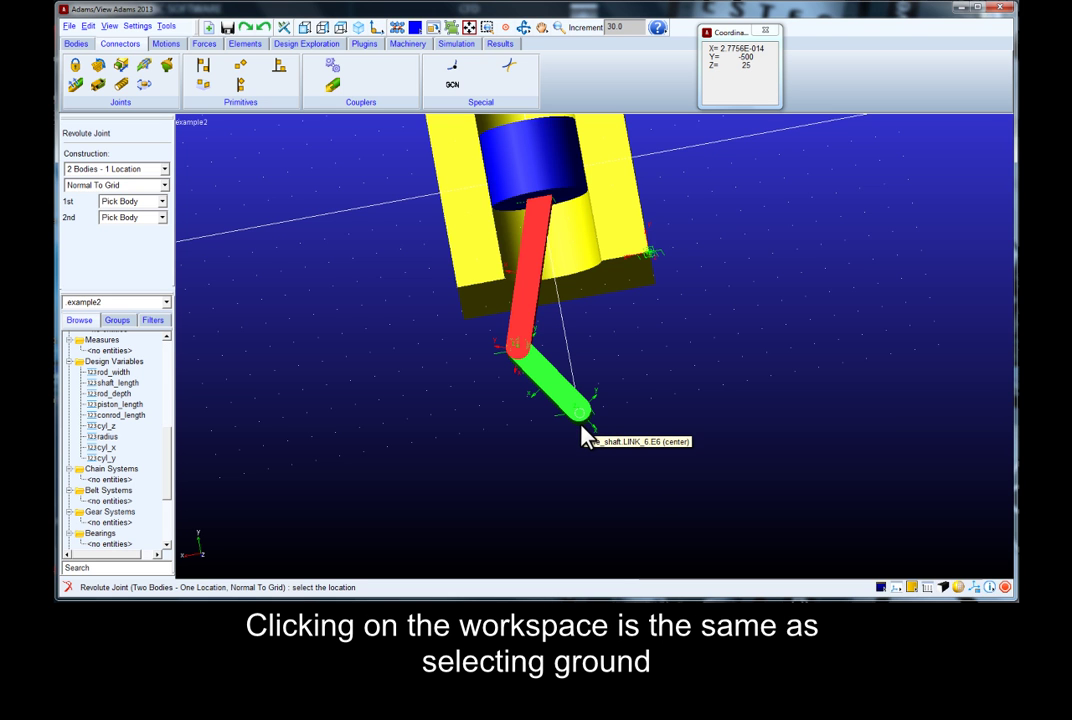
left_click(582, 428)
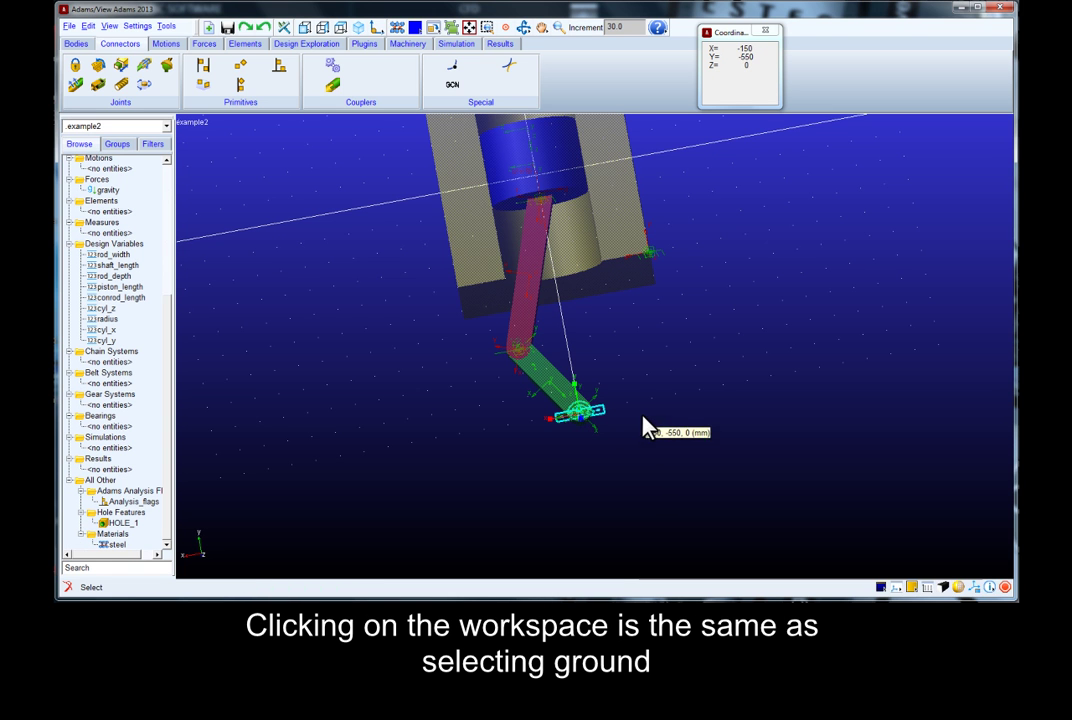
Add a second revolute joint joining the conrod to drive_shaft at point_con2shaft.
left_click(97, 66)
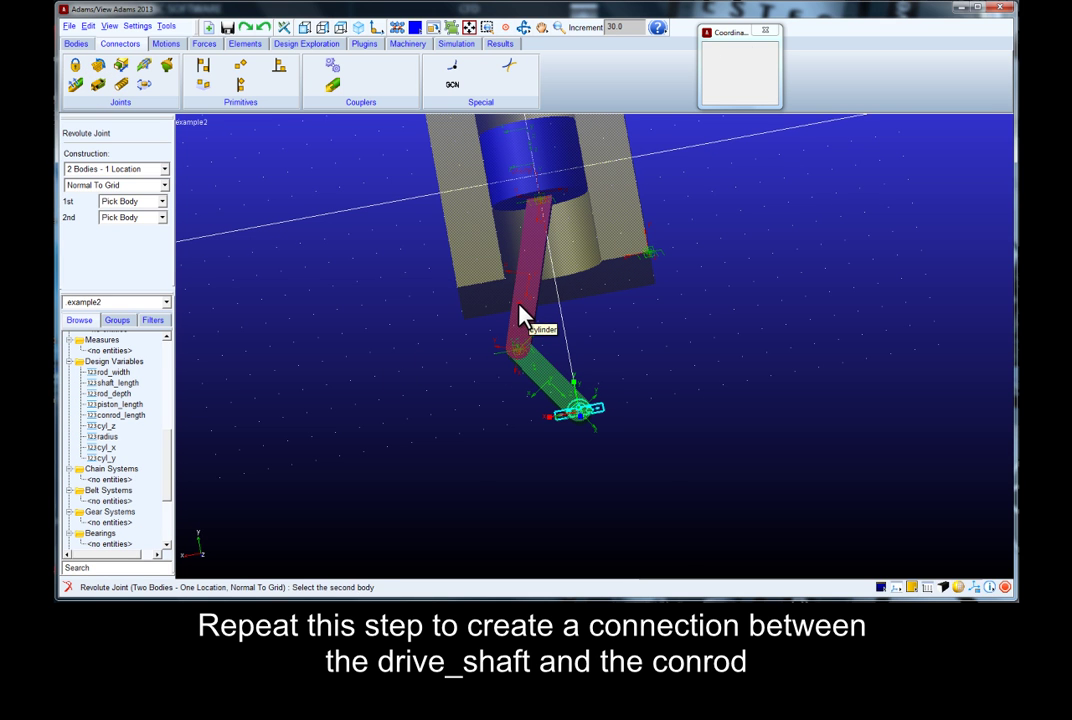
left_click(520, 357)
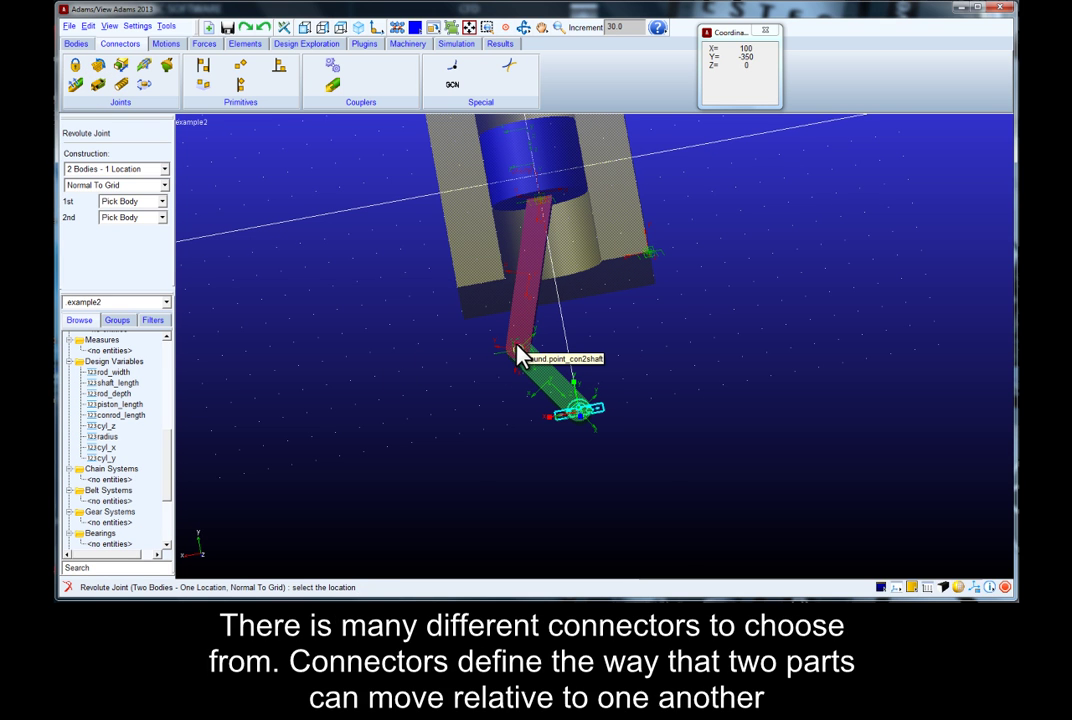
left_click(519, 356)
key("z")
left_click_drag(553, 234, 531, 328)
key("t")
key("r")
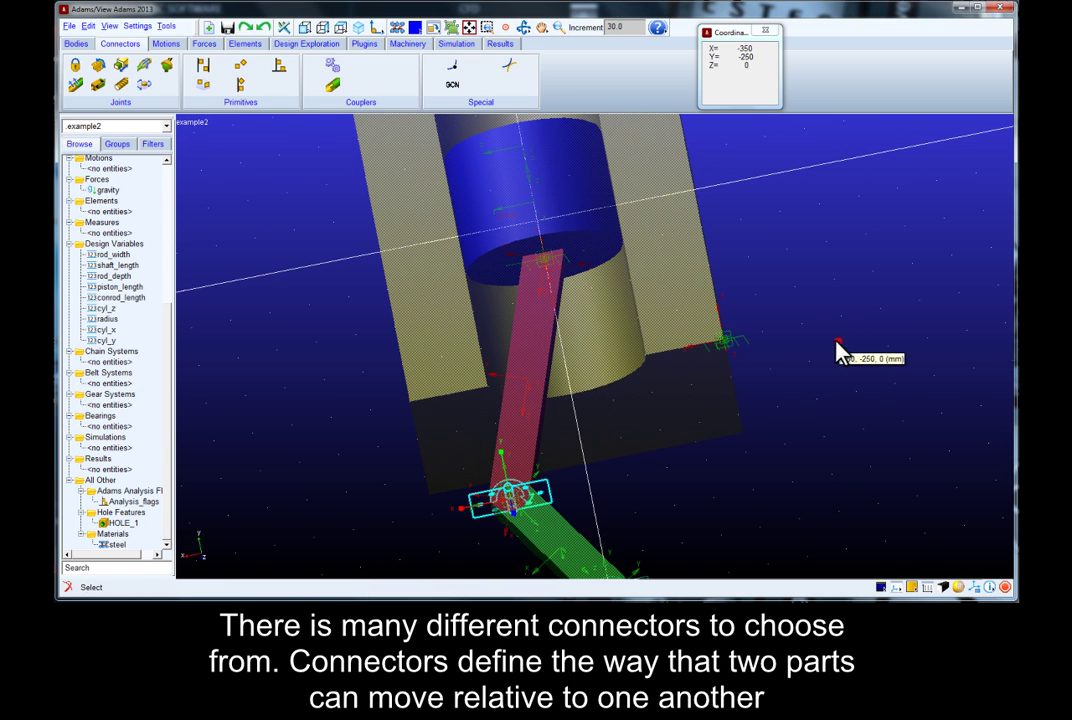
key("s")
key("r")
mouse_move(524, 378)
left_mouse_down()
mouse_move(513, 307)
mouse_move(536, 347)
mouse_move(498, 335)
mouse_move(486, 364)
mouse_move(500, 340)
left_mouse_up()
Hide the cylinder body from the model browser.
key("t")
key("r")
key("Escape")
left_click(110, 236)
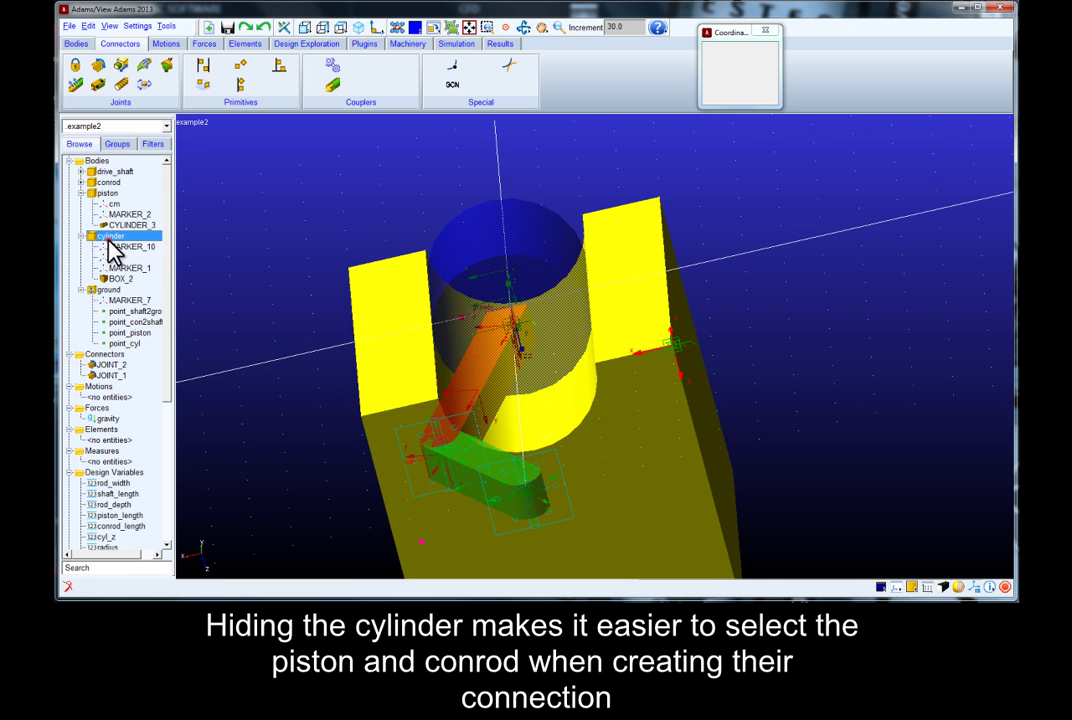
right_click(110, 236)
left_click(160, 367)
Switch to wireframe and add a revolute joint between piston and conrod at ground_point_piston.
key("r")
left_click_drag(585, 387, 617, 419)
left_click(959, 586)
scroll(538, 395, "up", 3)
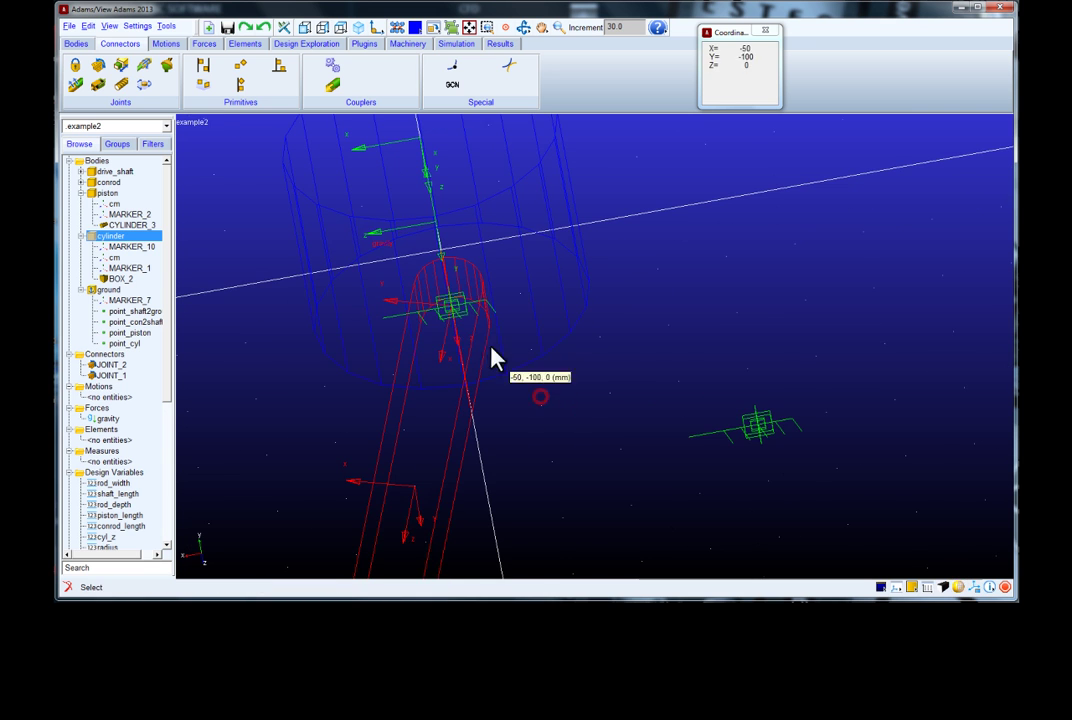
left_click(97, 65)
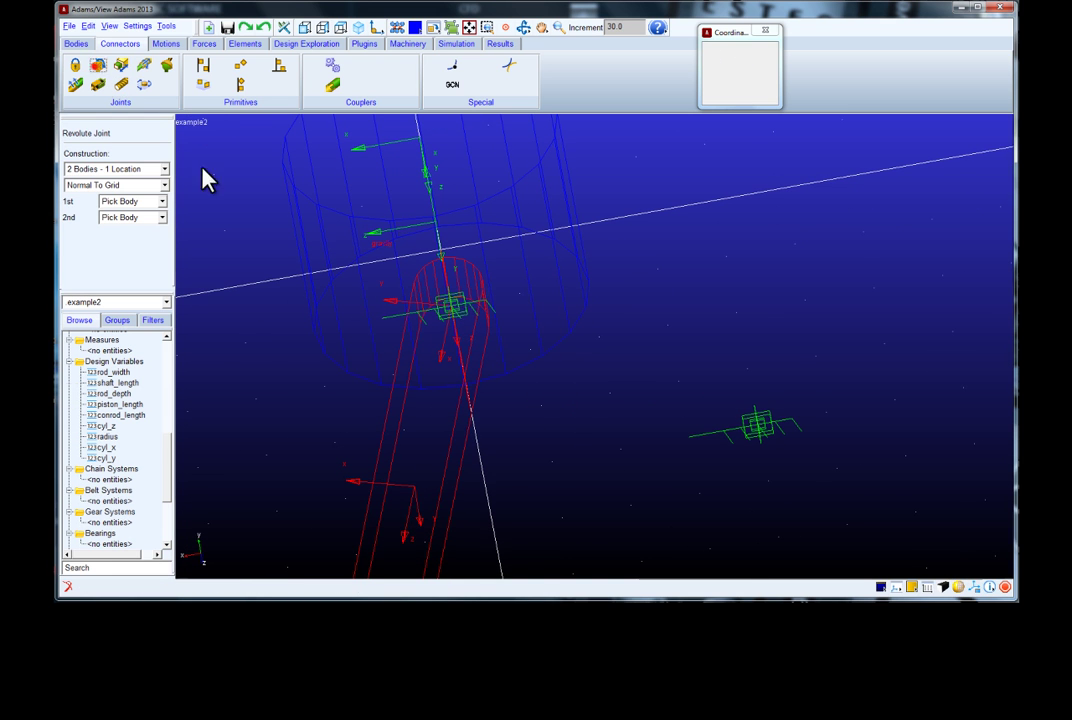
left_click(438, 419)
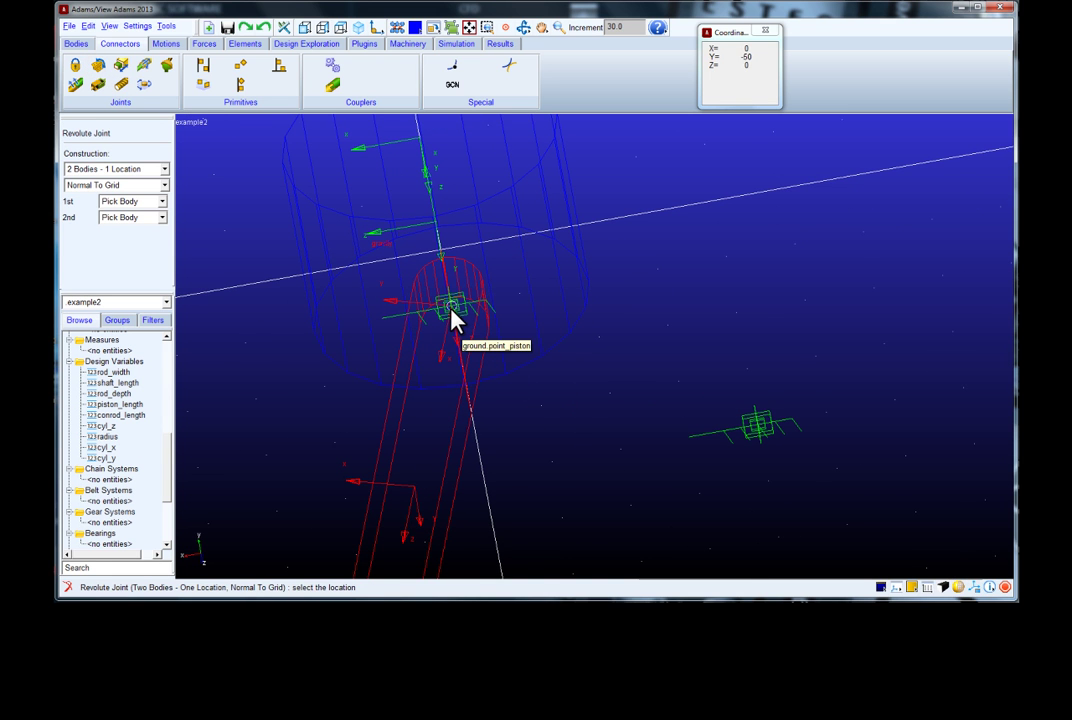
left_click(452, 318)
Inspect the new piston joint and pick the cylinder body from its browser menu.
key("r")
left_click_drag(610, 347, 605, 395)
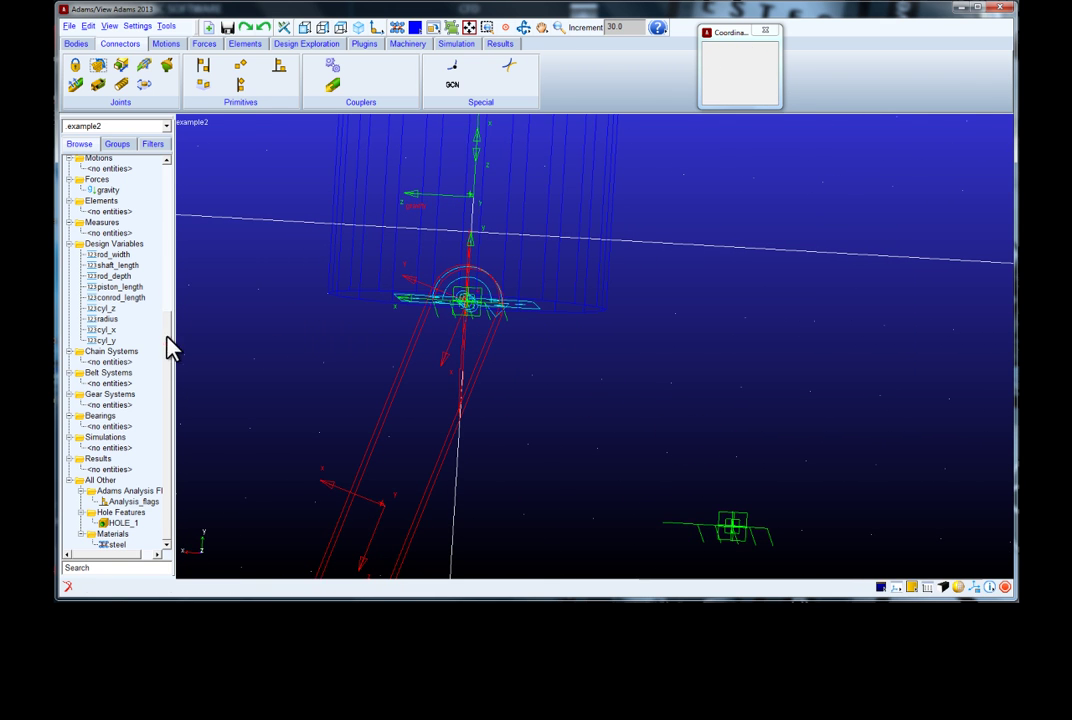
scroll(168, 345, "up", 10)
right_click(112, 246)
left_click(148, 371)
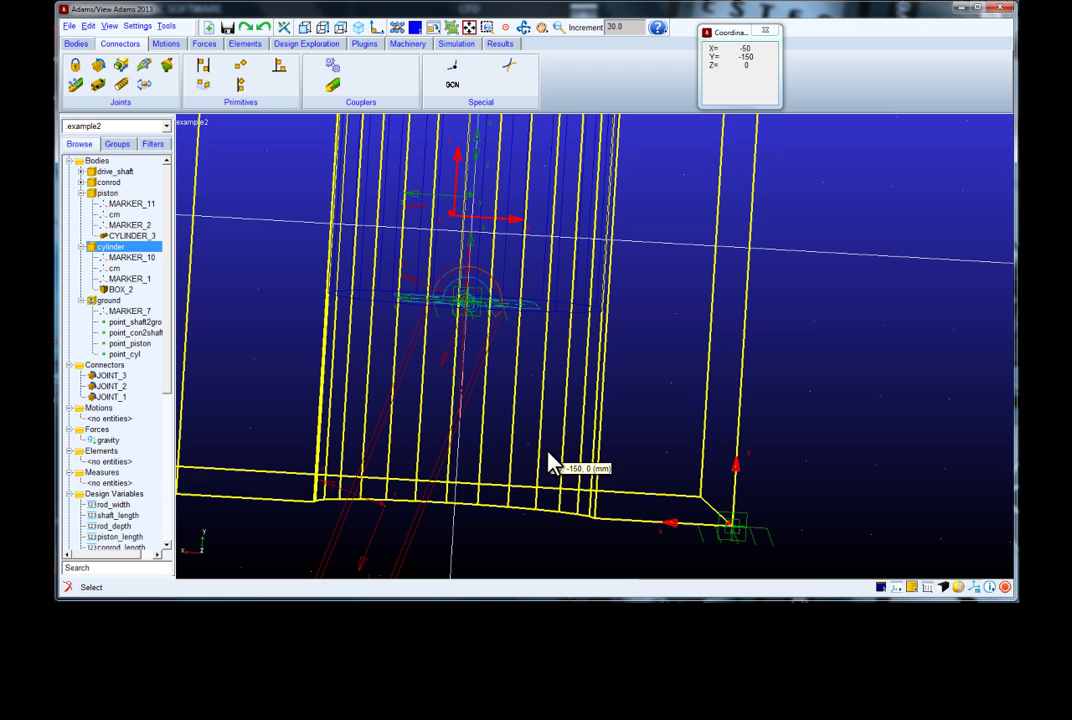
Fix the cylinder to ground with a fixed joint at its top corner, then go to Simulation.
left_click(966, 590)
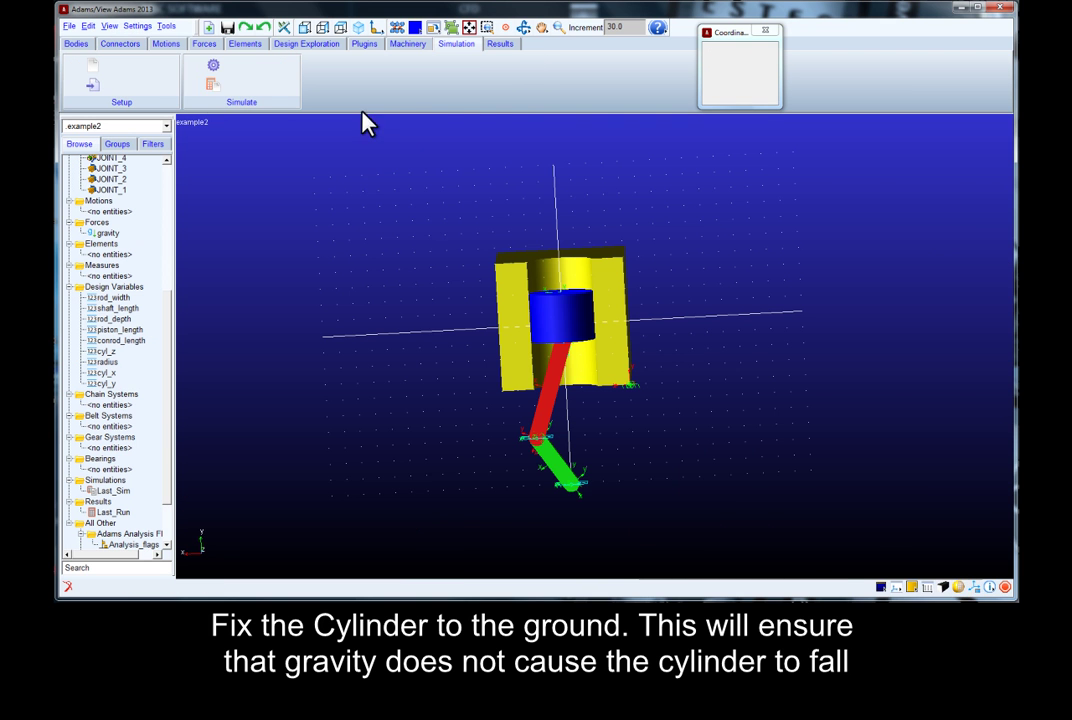
left_click(125, 43)
left_click(75, 66)
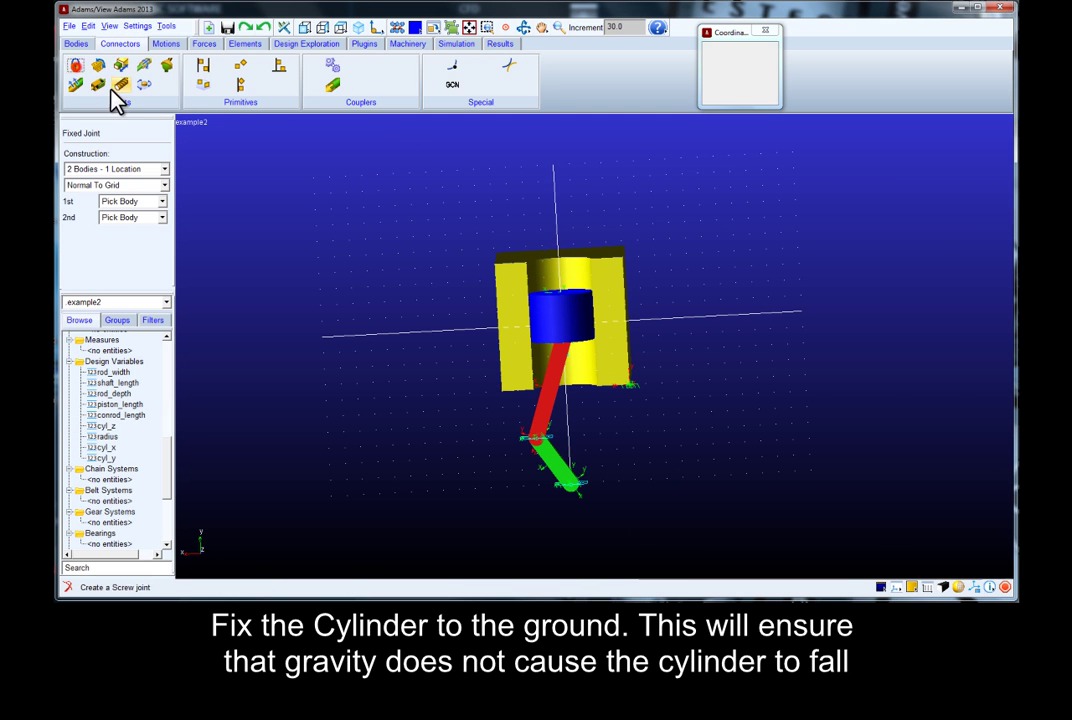
left_click(516, 287)
left_click(454, 273)
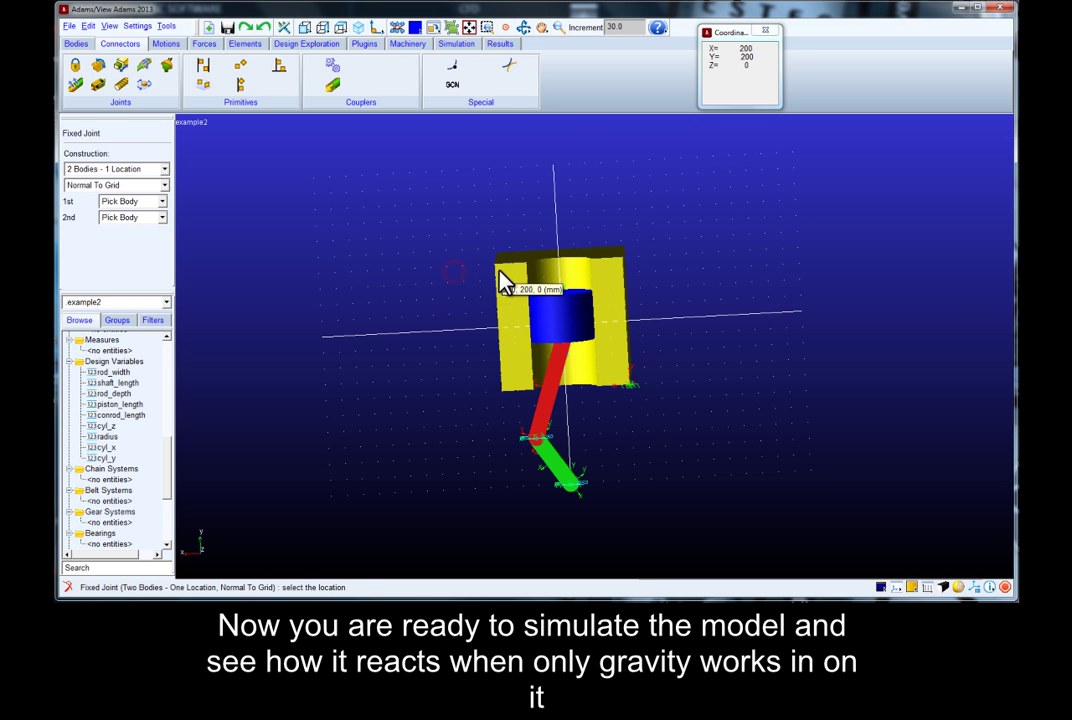
left_click(498, 262)
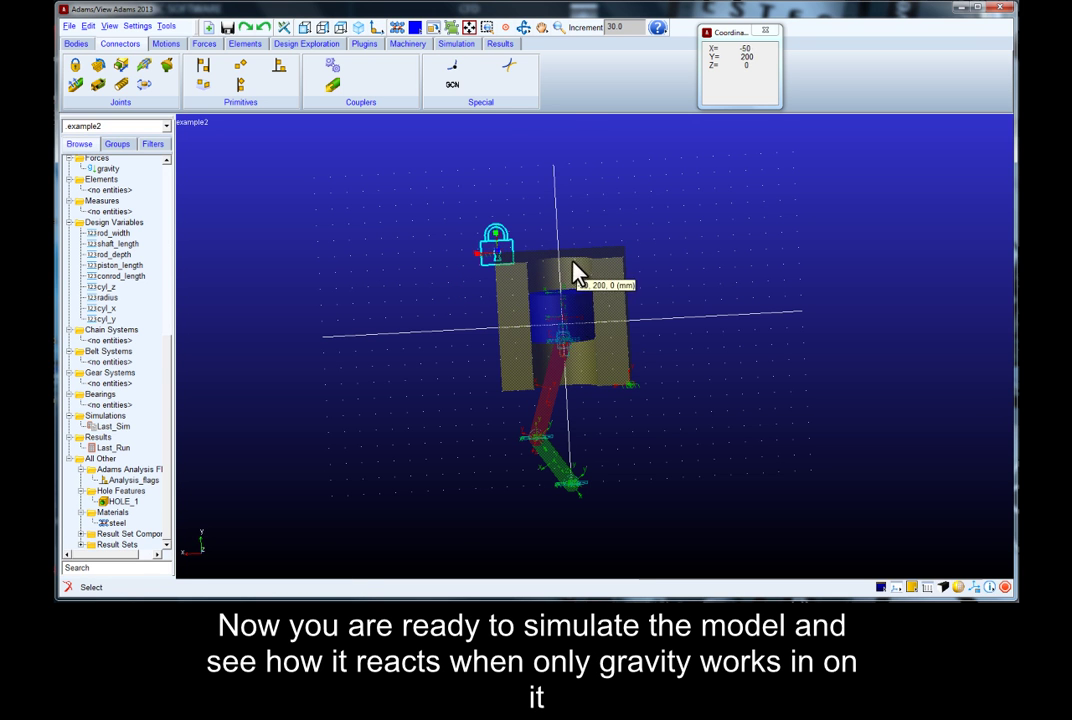
left_click(456, 43)
Play a 2-second, 100-step gravity run in Simulation Control, then close it to reset the model.
left_click(215, 68)
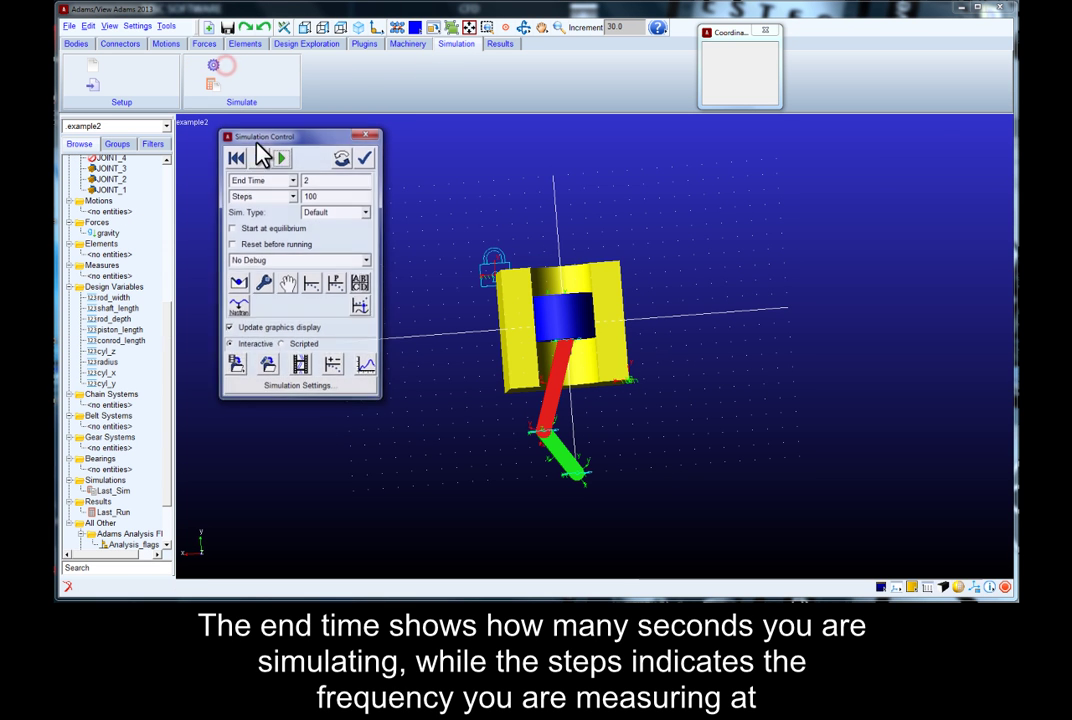
left_click(280, 158)
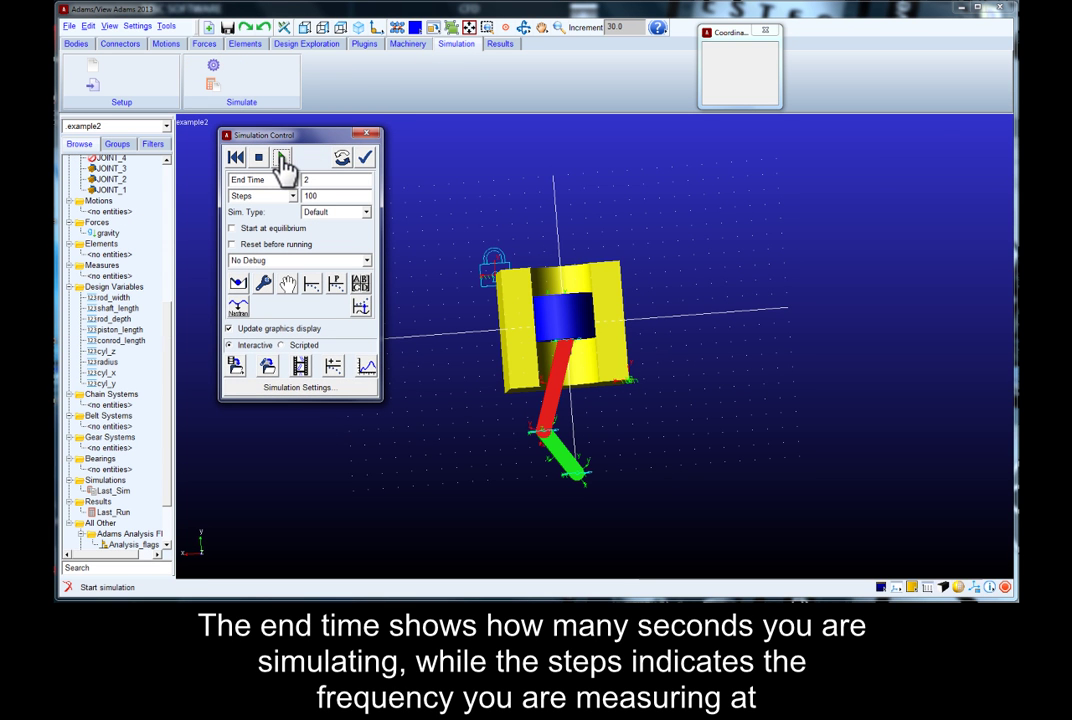
left_click(283, 160)
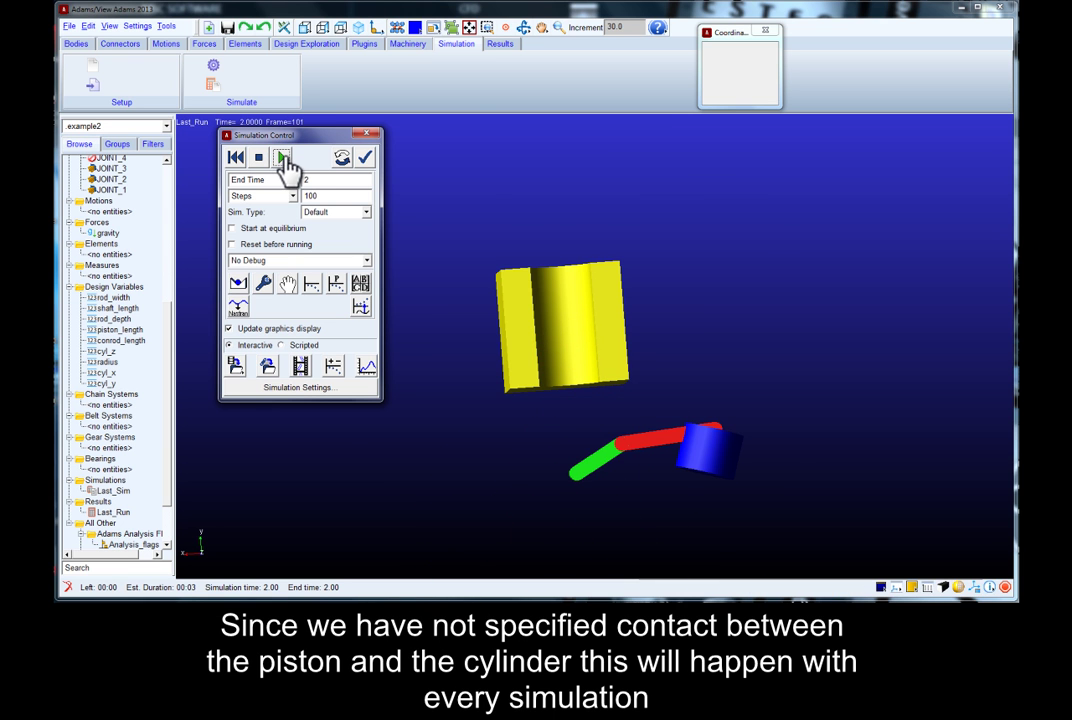
left_click(364, 157)
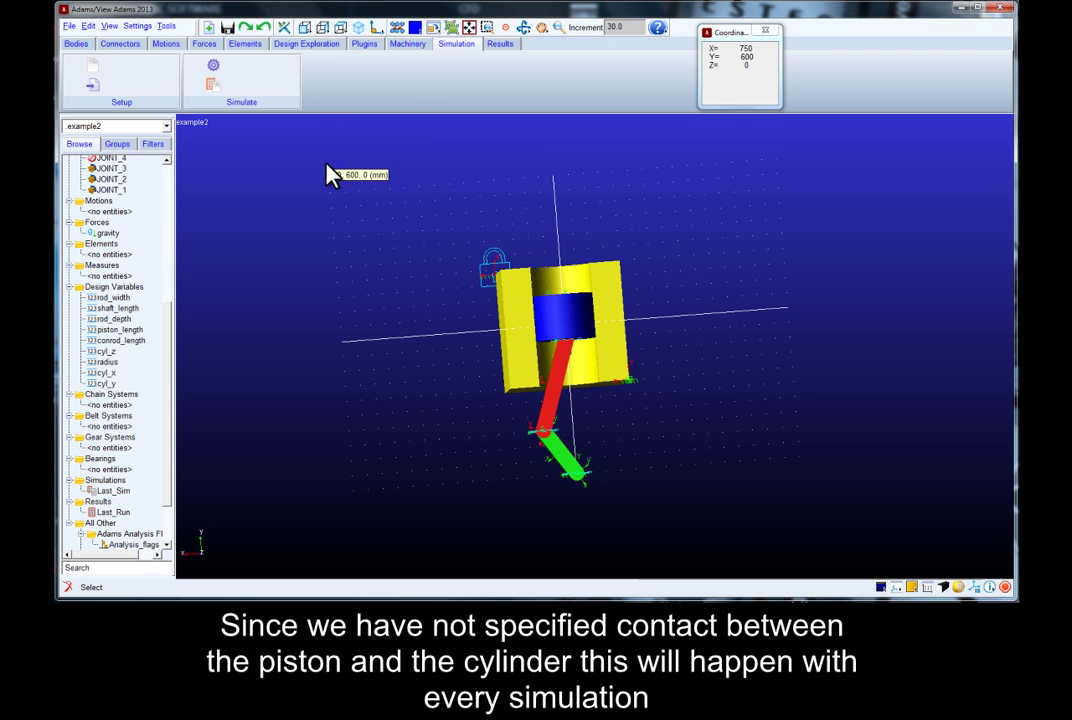
left_click(205, 44)
Start a solid-to-solid contact and pick the cylinder block BOX_2 as the I solid.
left_click(336, 80)
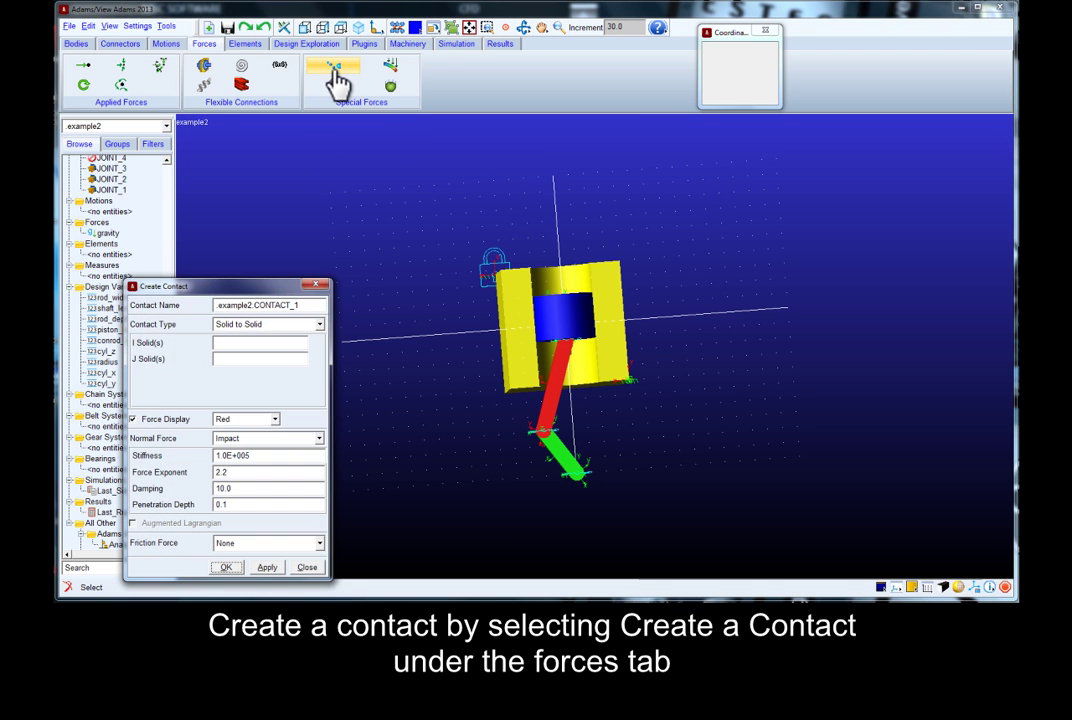
right_click(251, 344)
left_click(285, 366)
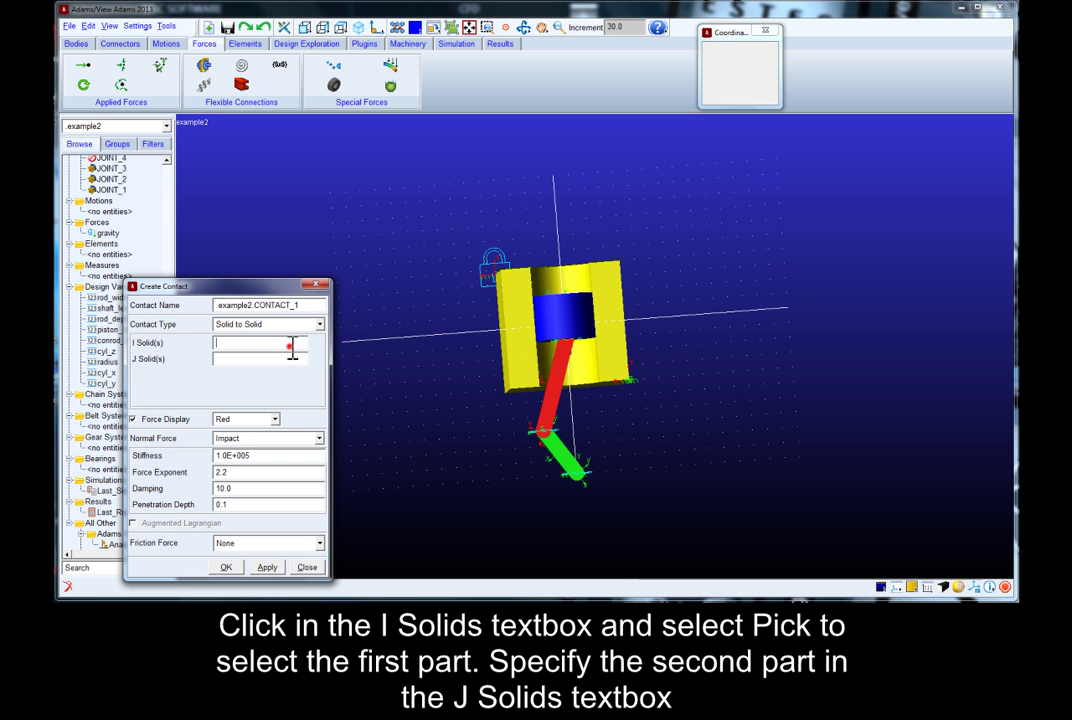
right_click(285, 340)
mouse_move(340, 352)
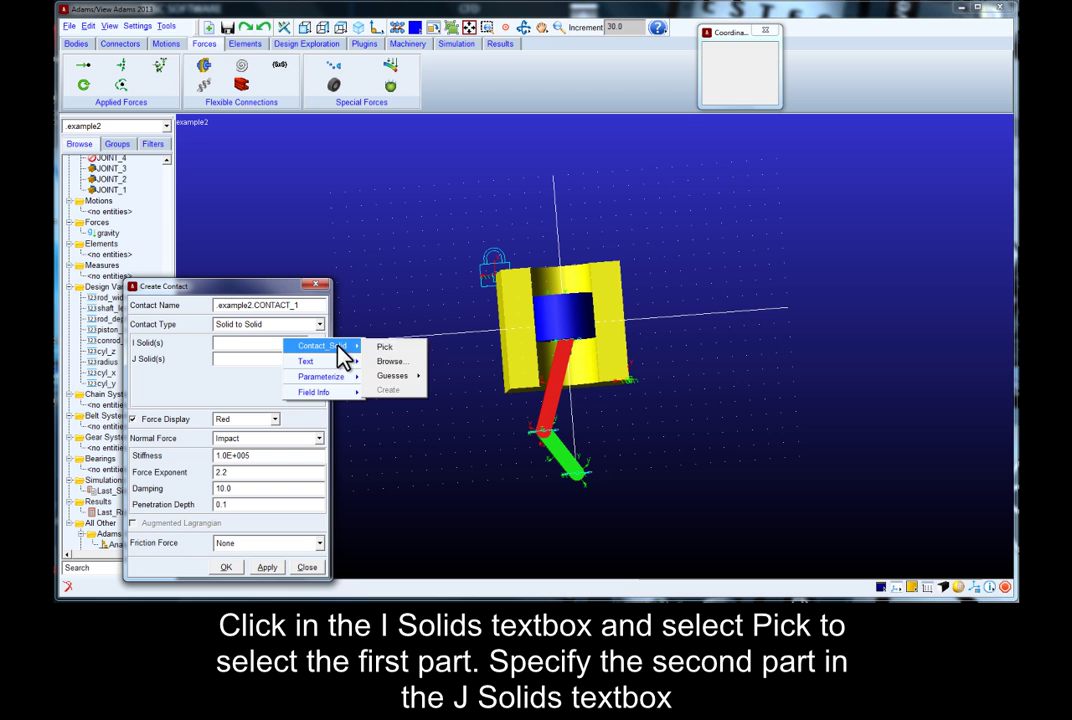
left_click(381, 346)
left_click(607, 287)
Pick the piston CYLINDER_3 as the J solid and create CONTACT_1.
key("z")
left_click_drag(548, 421, 282, 292)
key("r")
key("r")
left_click(281, 357)
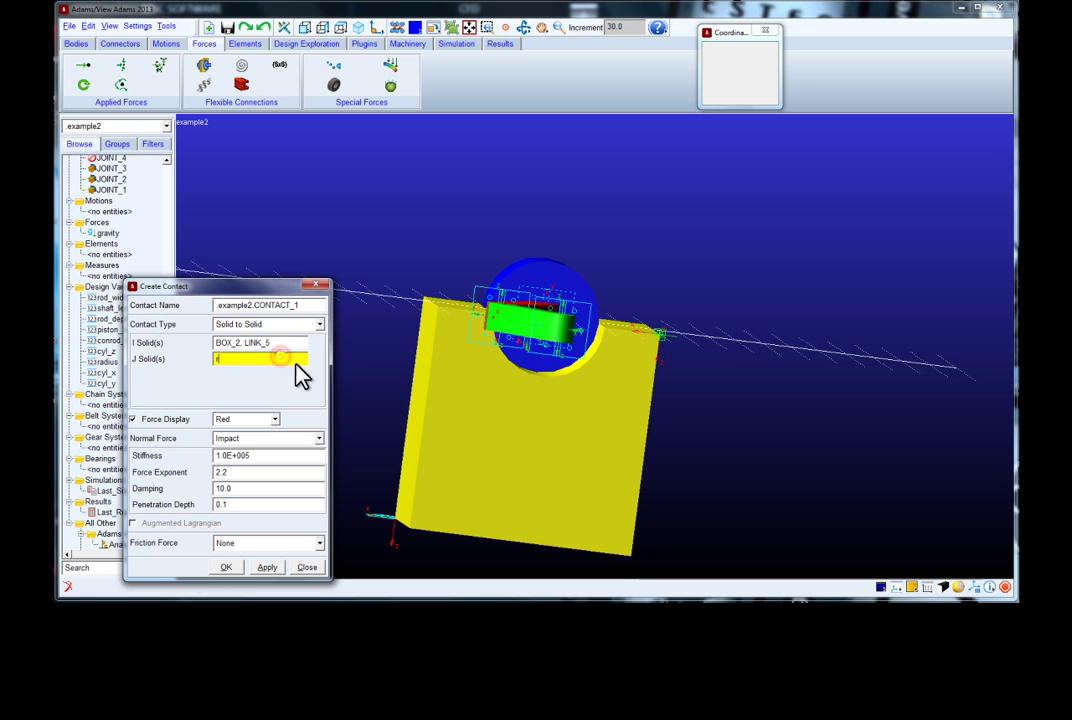
left_click(369, 359)
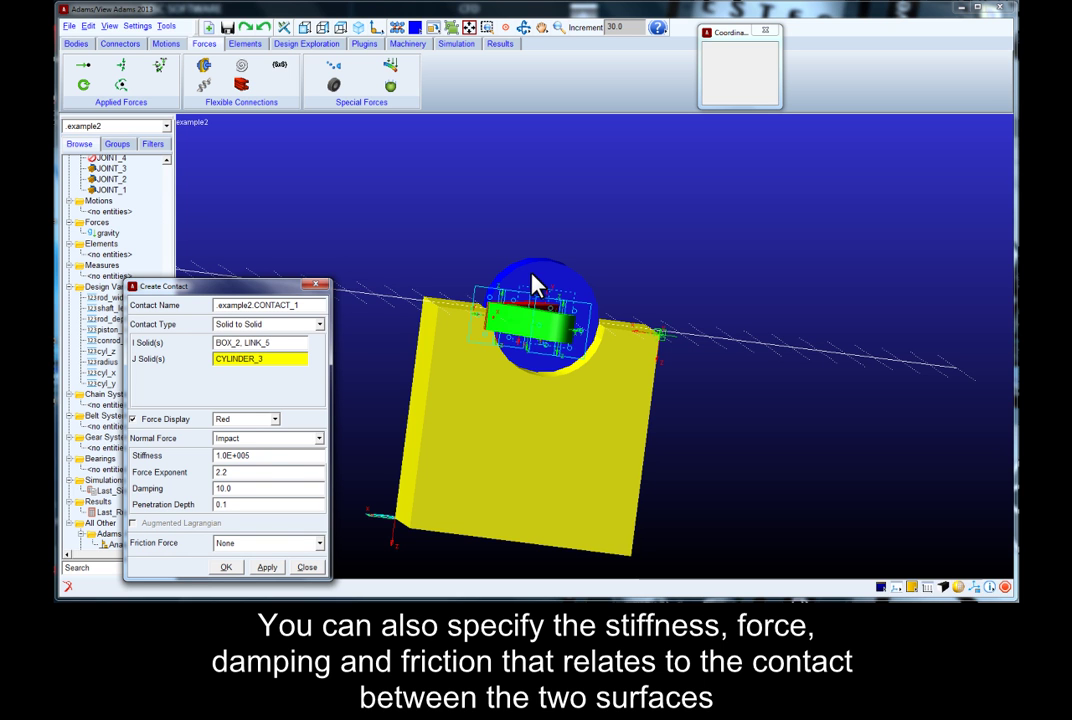
left_click(268, 467)
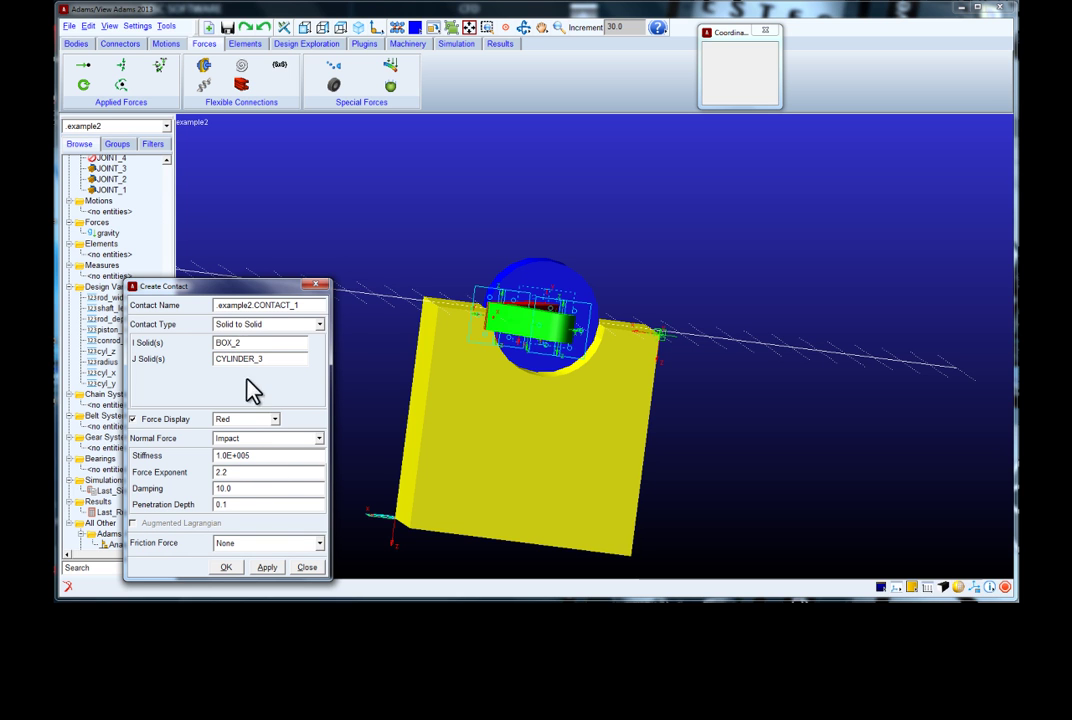
left_click(267, 568)
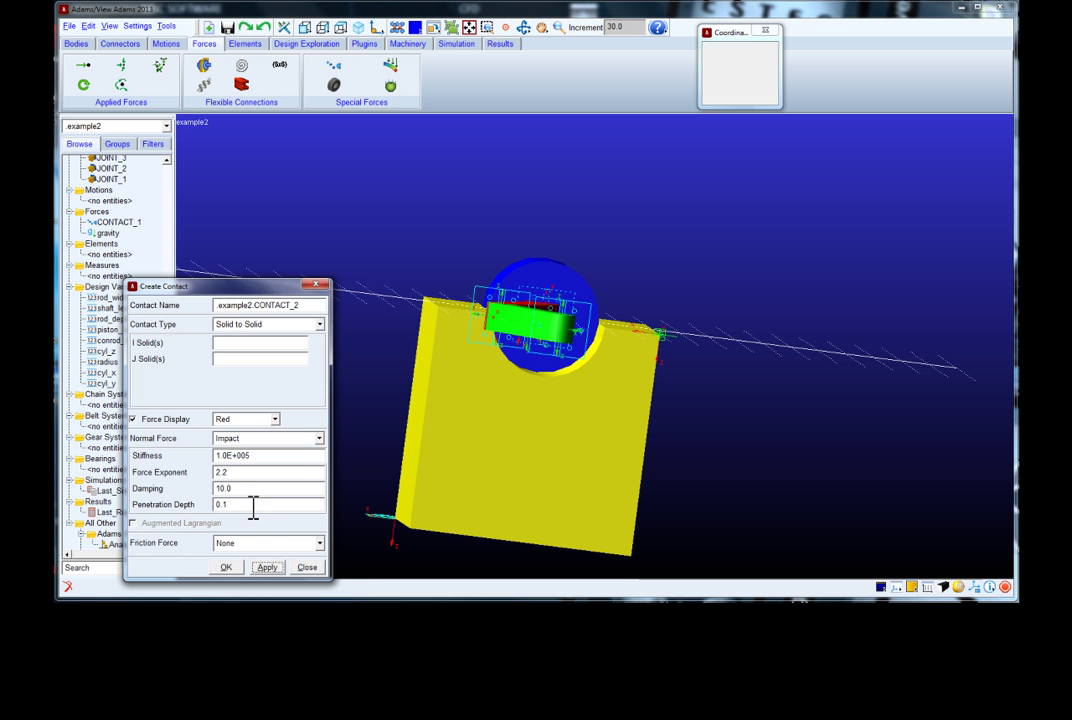
Close the Create Contact dialog and rotate and zoom so the whole model fits.
left_click(316, 286)
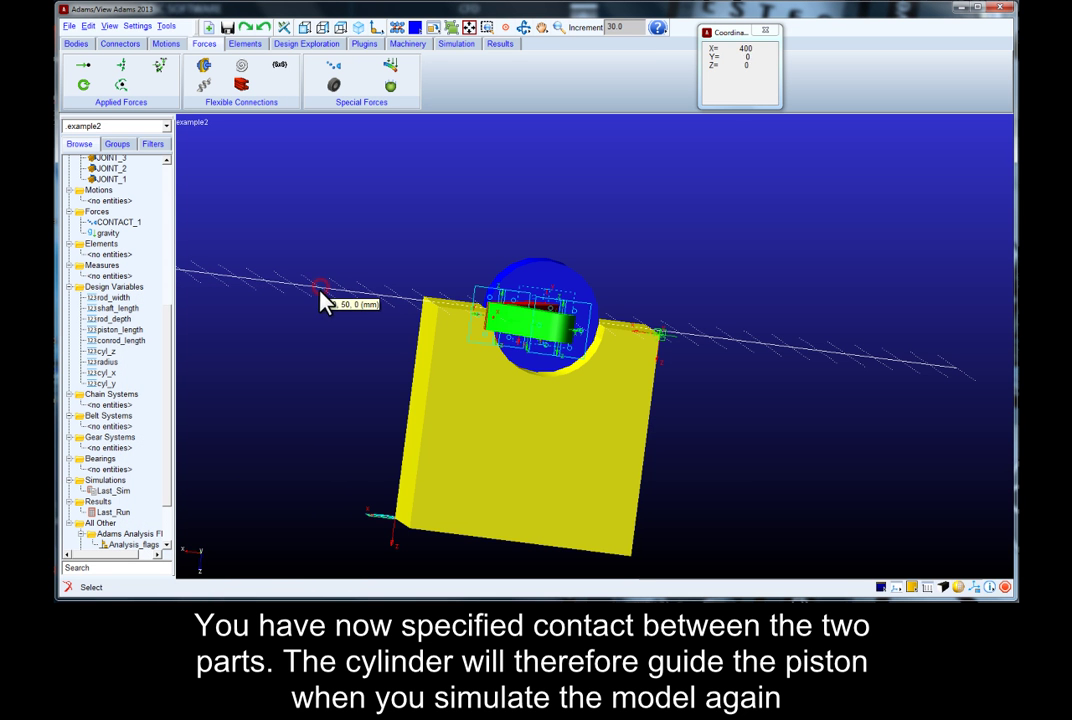
key("r")
left_click_drag(376, 359, 366, 469)
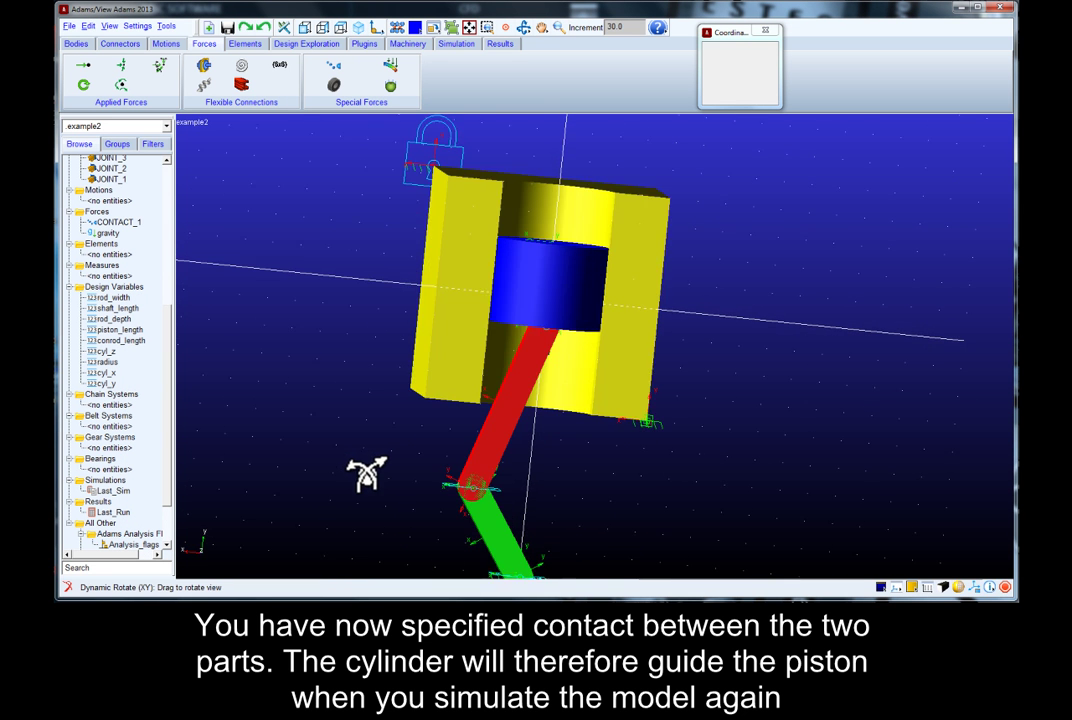
key("z")
left_click_drag(406, 398, 407, 411)
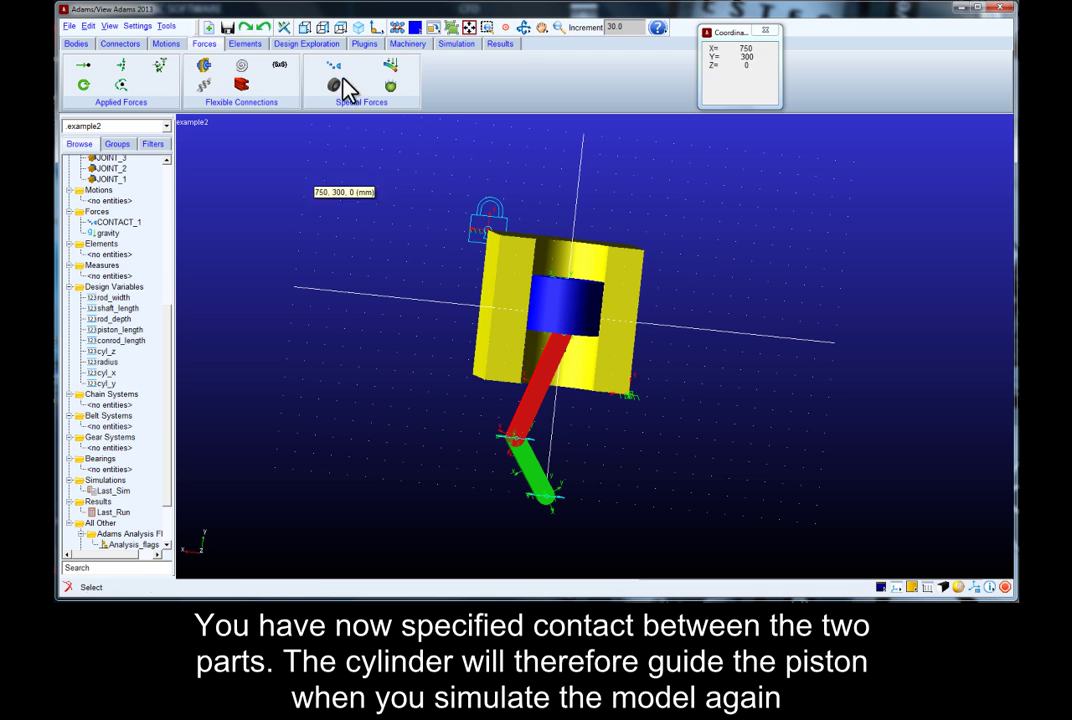
Run the simulation with CONTACT_1 active, then close Simulation Control to reset the model.
left_click(460, 45)
left_click(228, 92)
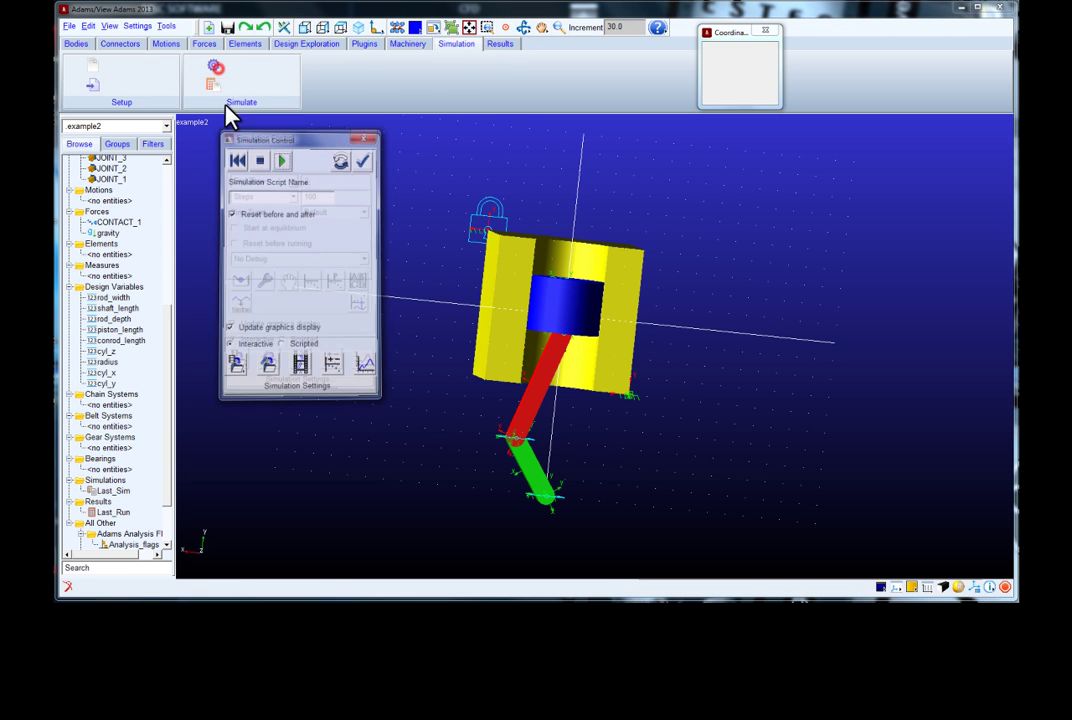
left_click(281, 157)
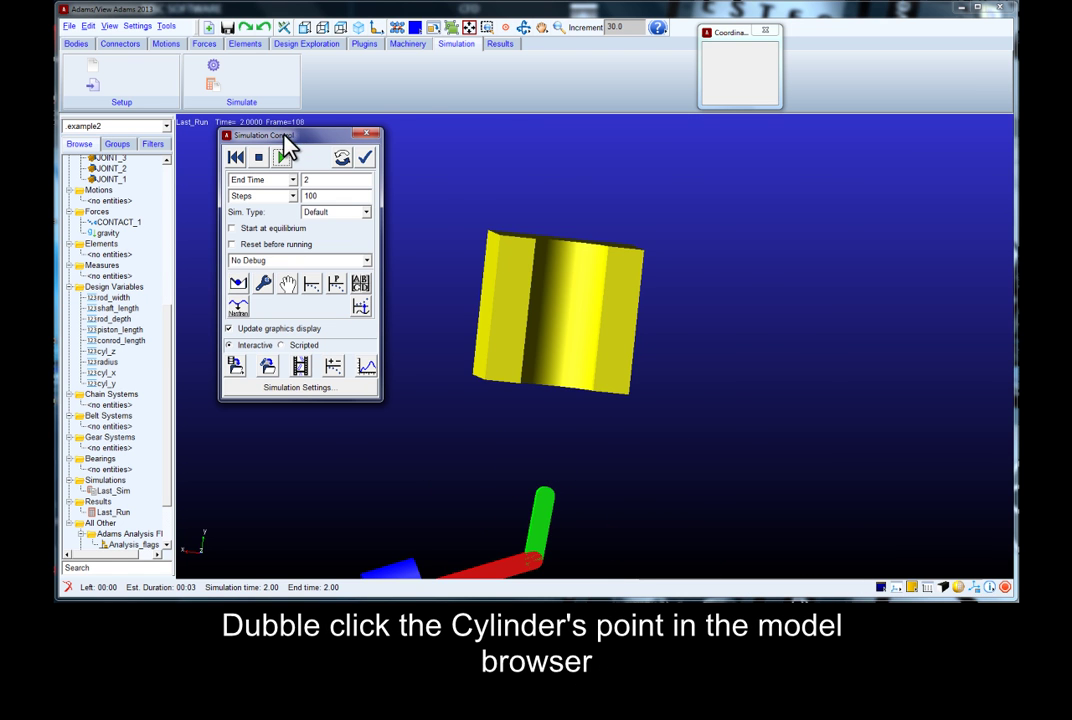
left_click(365, 157)
scroll(168, 340, "up", 9)
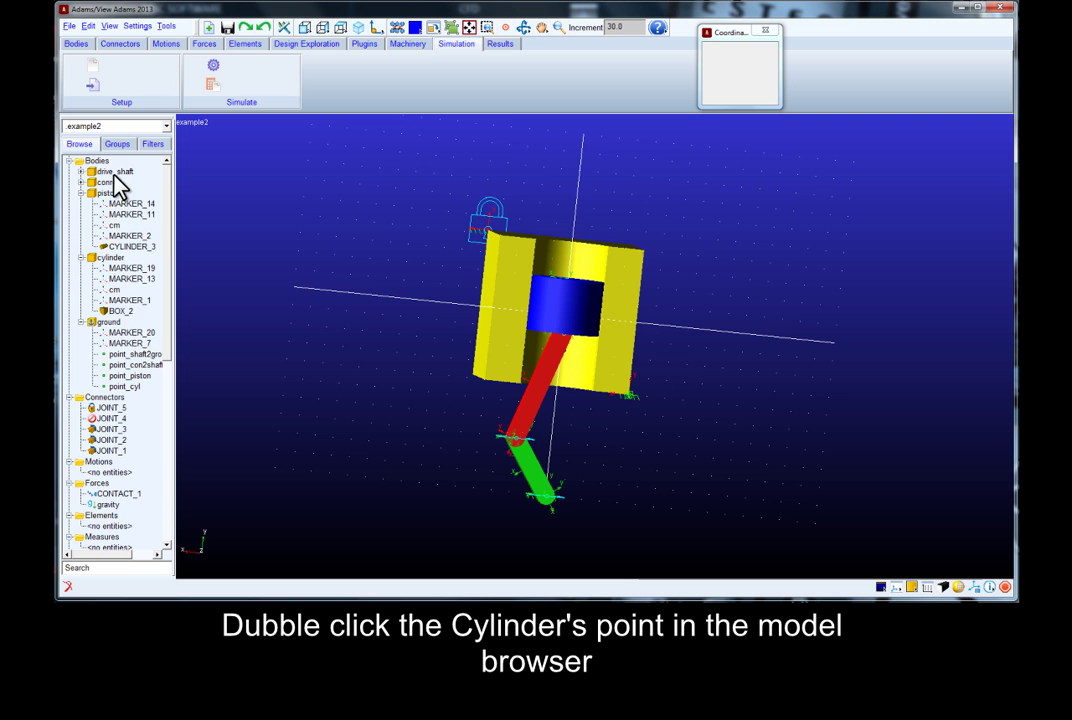
Change point_cyl's Loc_Y to -250 in the Points Table Editor and apply it.
left_click(122, 246)
double_click(120, 382)
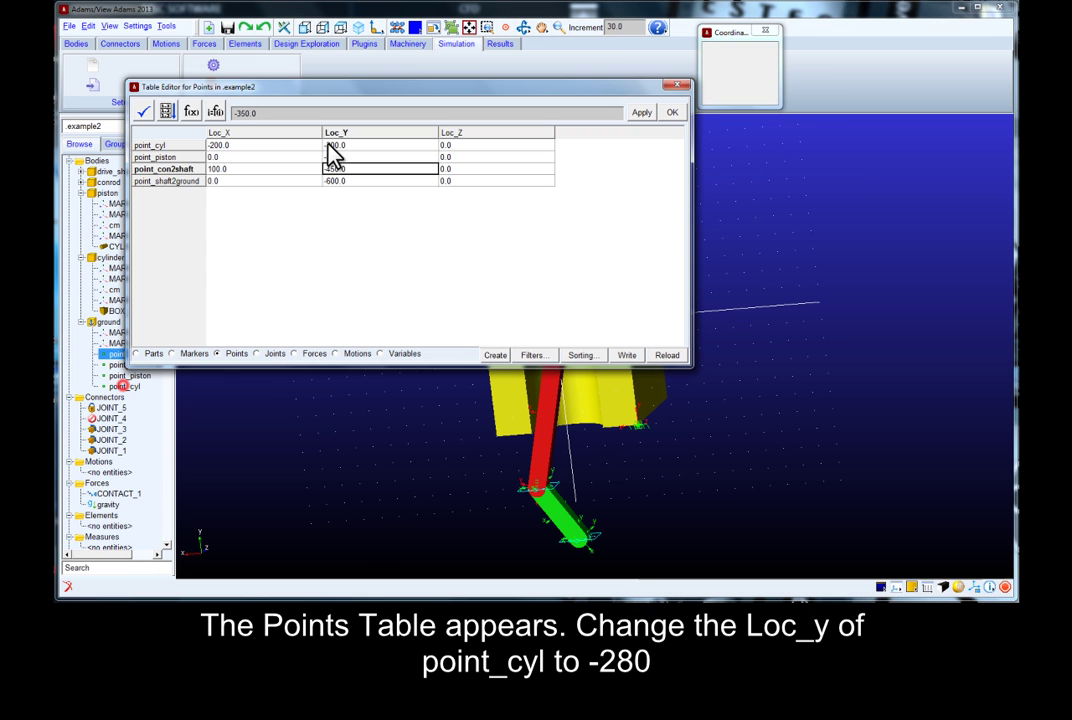
left_click(335, 146)
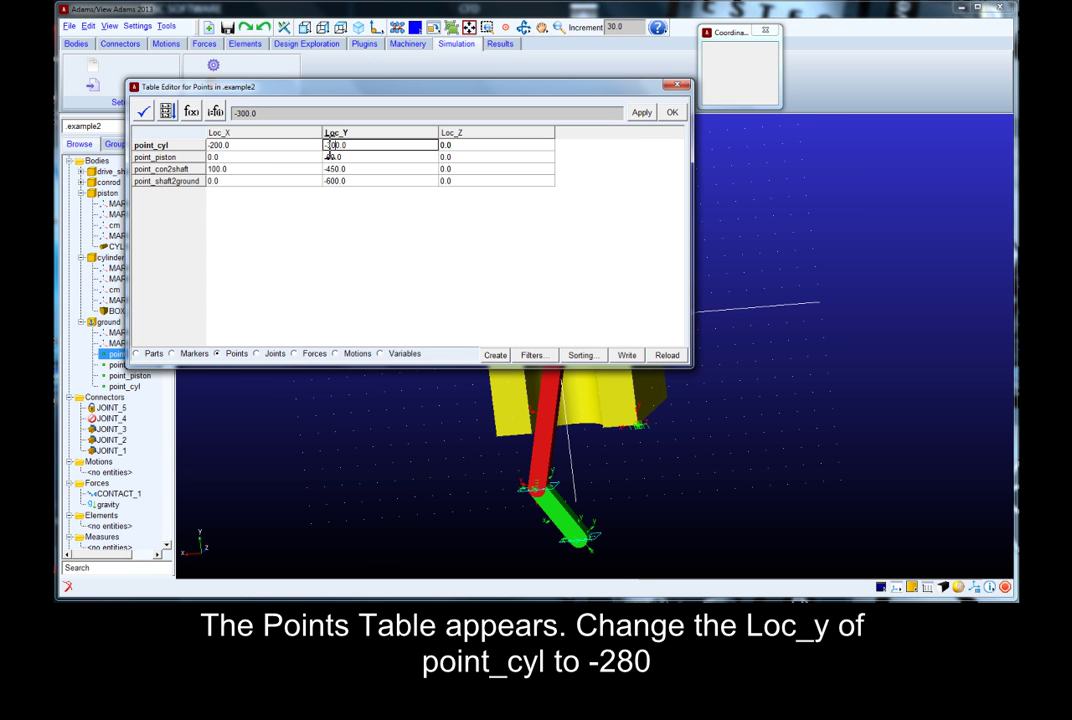
double_click(335, 146)
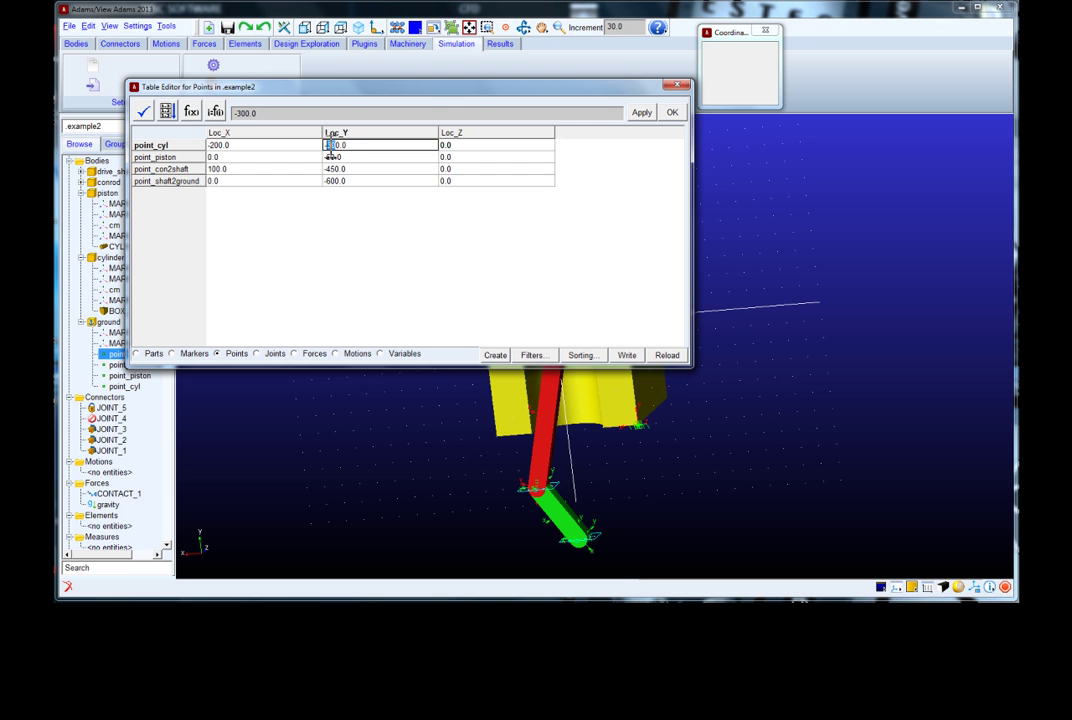
left_click(672, 112)
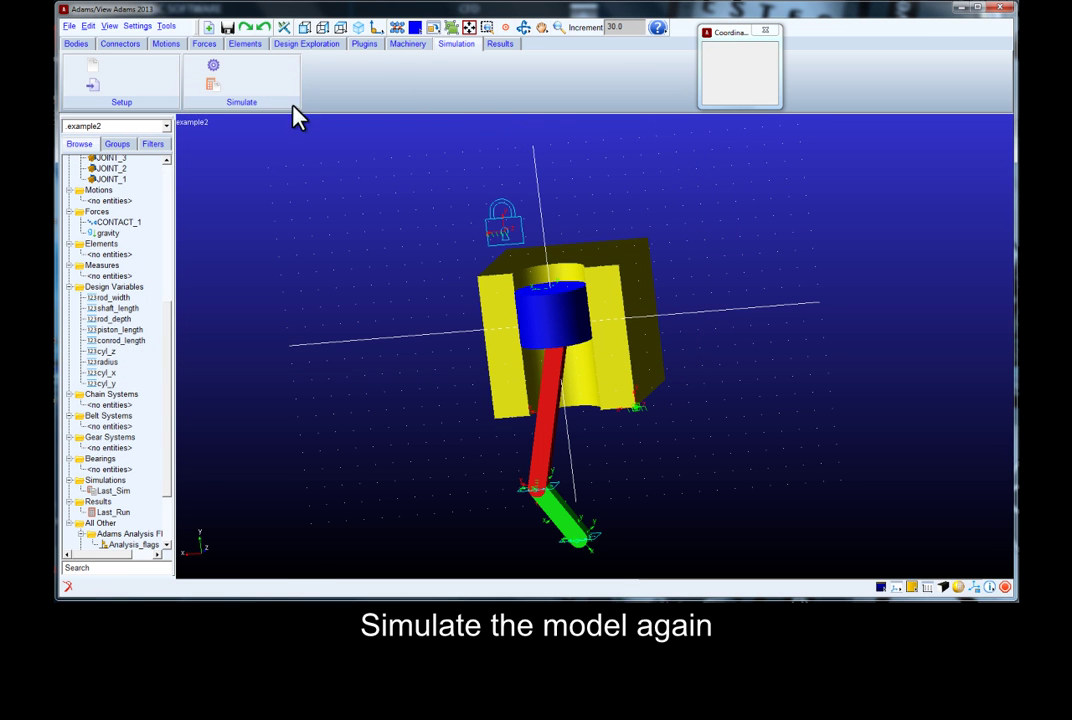
Play another 2-second simulation with the cylinder block lowered to the new point_cyl location.
left_click(214, 74)
left_click(287, 157)
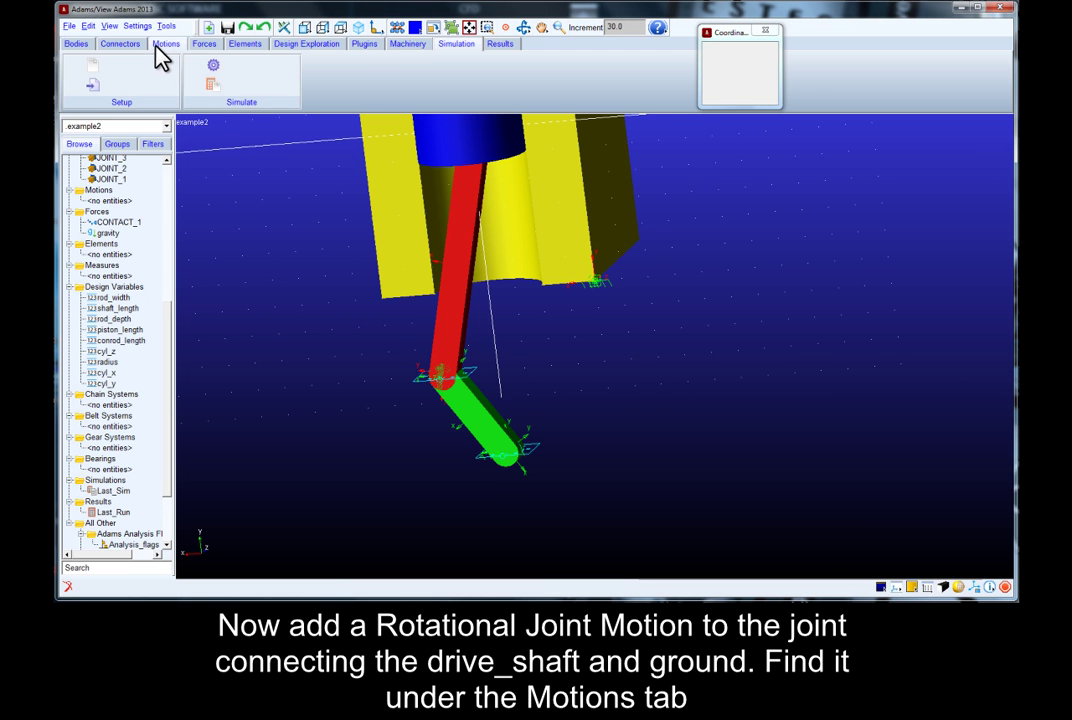
Add a rotational joint motion, MOTION_1, on JOINT_1.
left_click(160, 44)
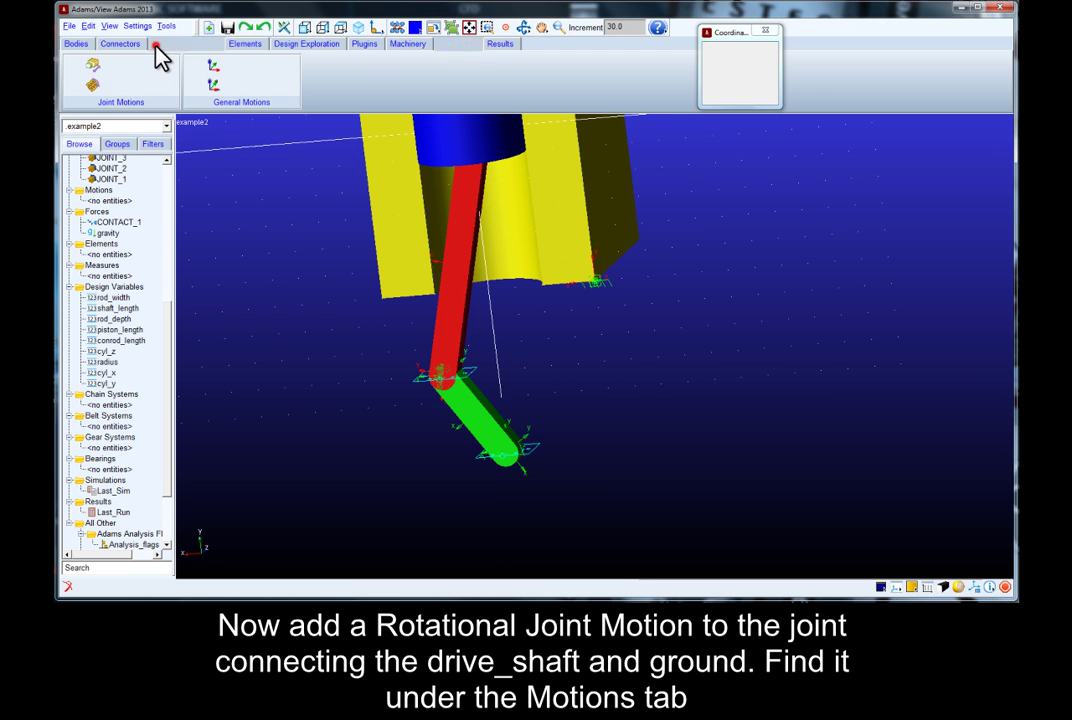
left_click(90, 88)
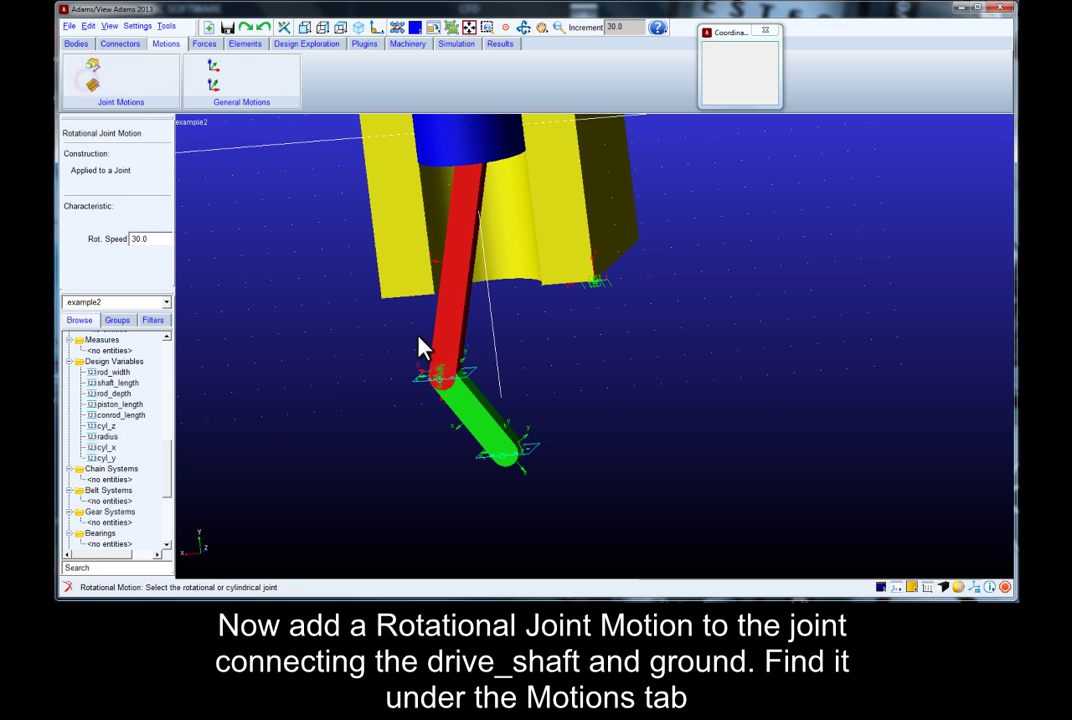
left_click(509, 467)
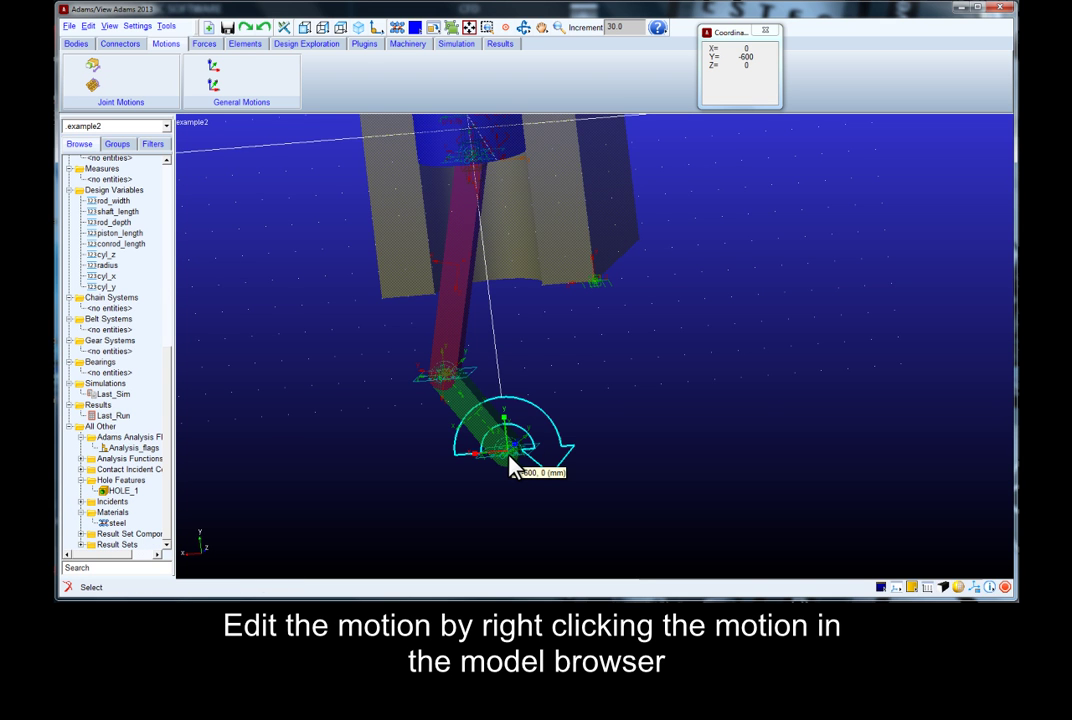
Open MOTION_1's Joint Motion dialog through Modify in the model browser.
scroll(168, 390, "up", 5)
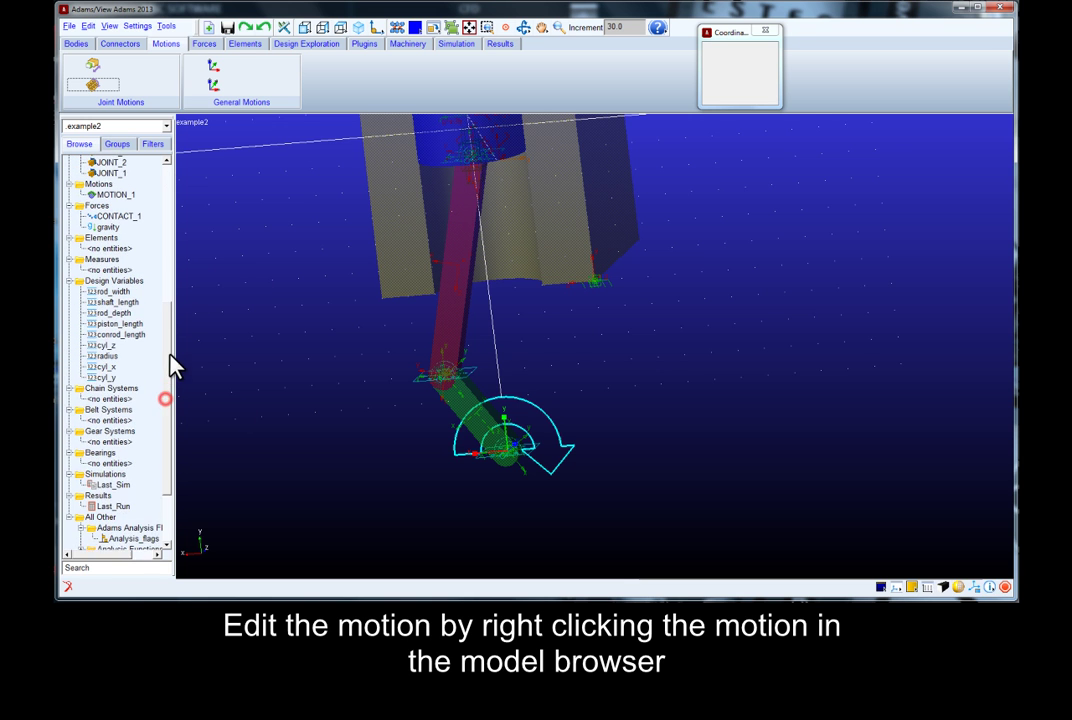
scroll(130, 356, "up", 5)
right_click(120, 361)
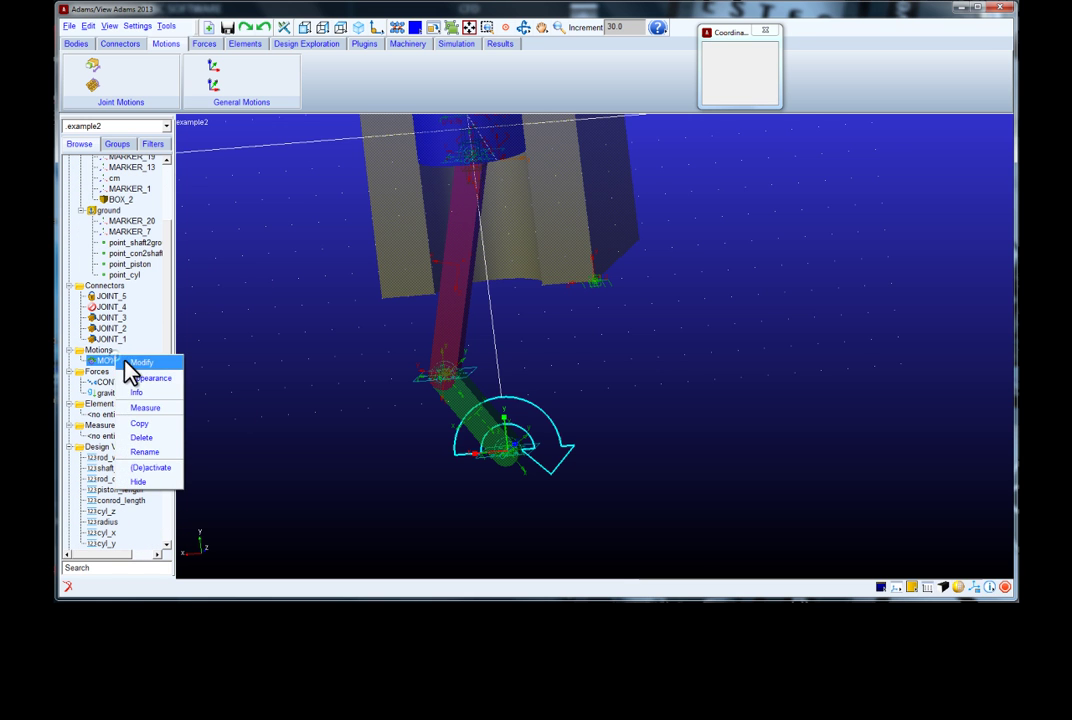
left_click(137, 362)
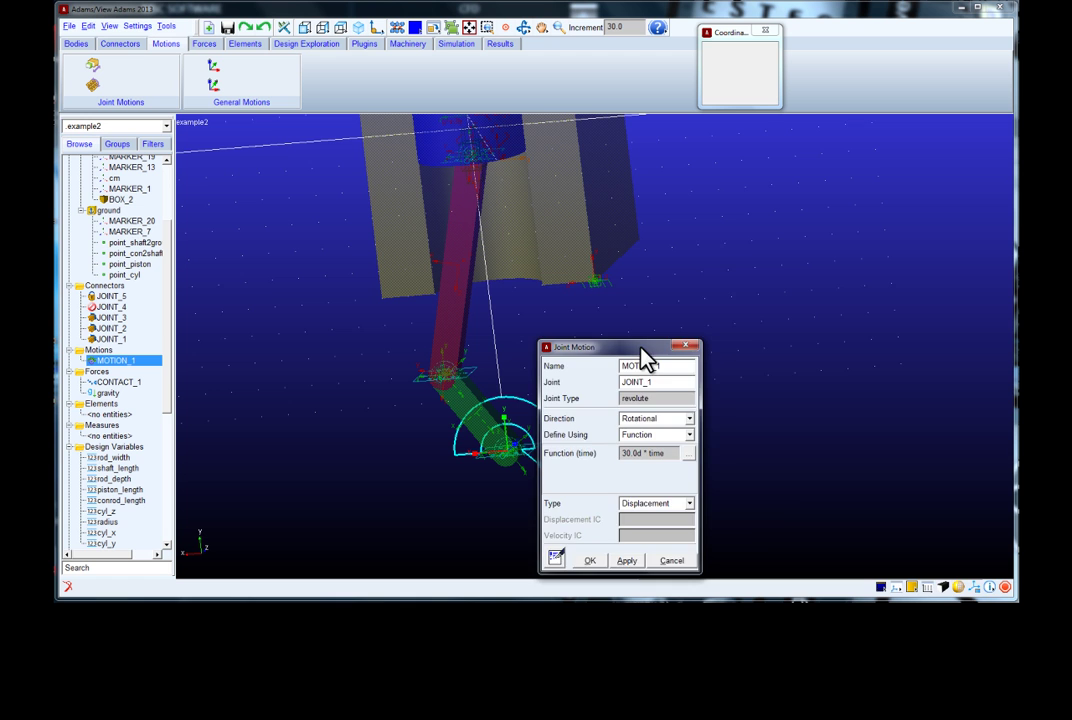
Set MOTION_1 to type Velocity with the function 30*COS(time) built in the Function Builder.
left_click_drag(641, 352, 750, 285)
left_click(781, 436)
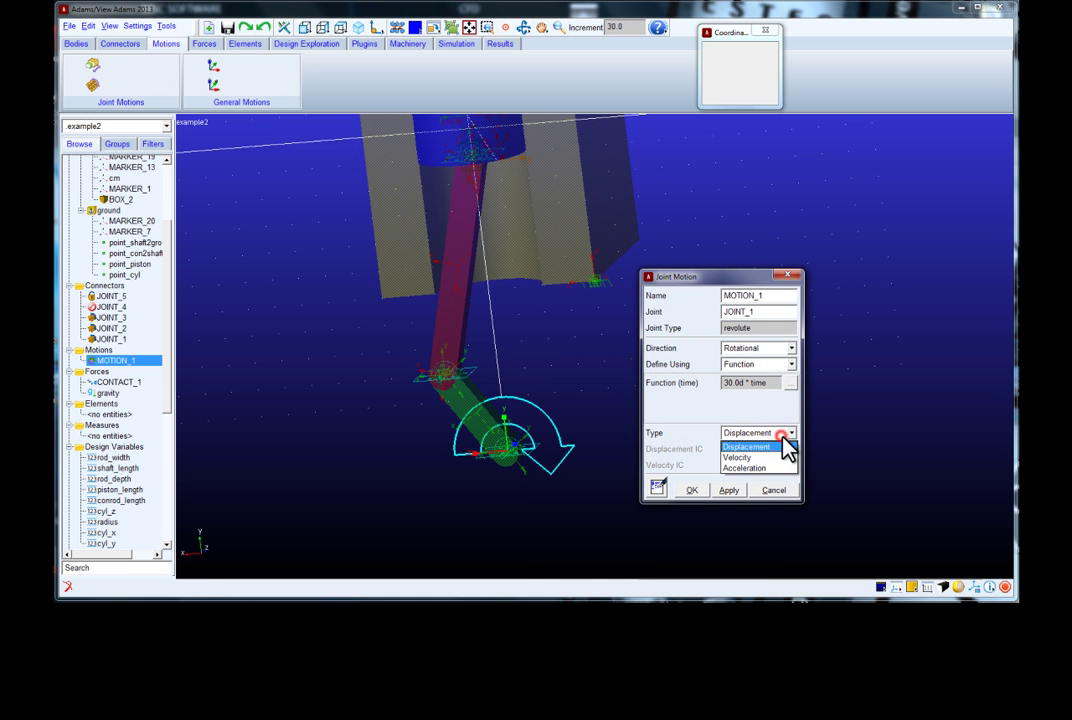
left_click(758, 457)
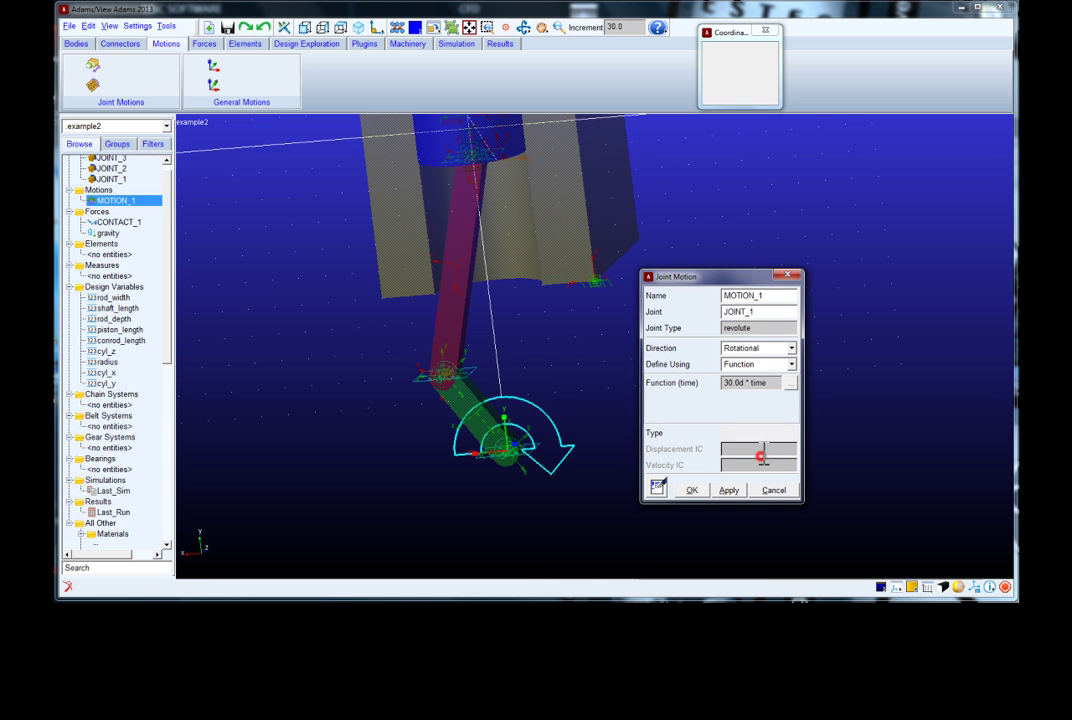
left_click(790, 383)
left_click_drag(330, 74, 140, 93)
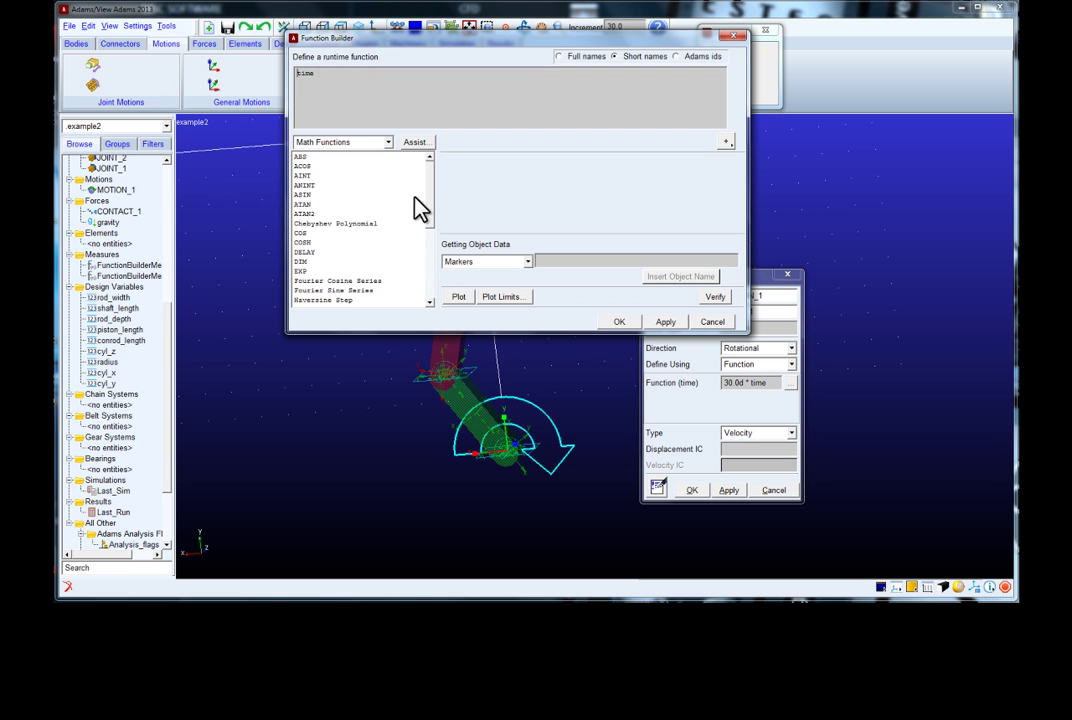
mouse_move(430, 207)
left_mouse_down()
mouse_move(431, 262)
mouse_move(443, 235)
mouse_move(432, 200)
left_mouse_up()
double_click(302, 233)
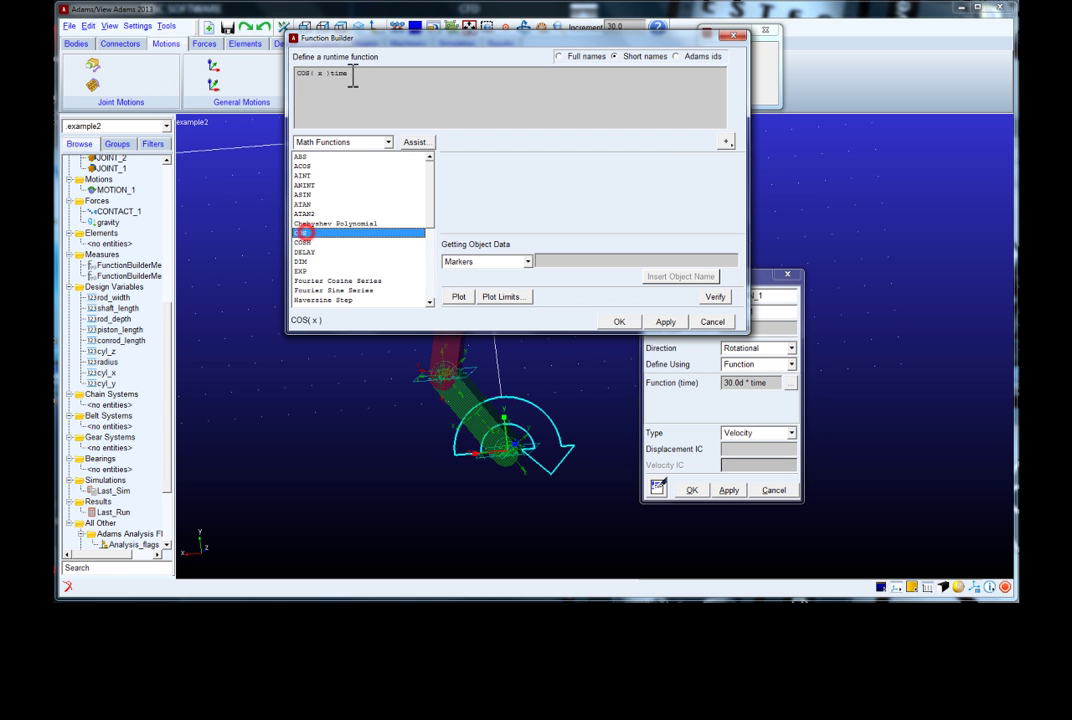
left_click_drag(352, 73, 329, 88)
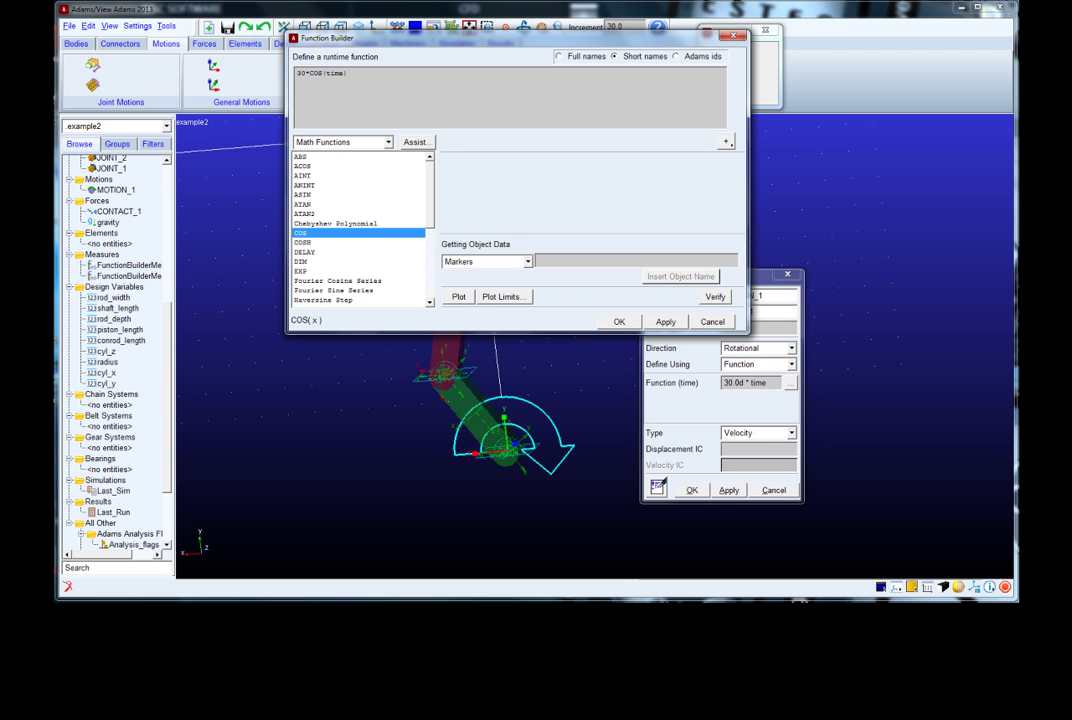
left_click(622, 322)
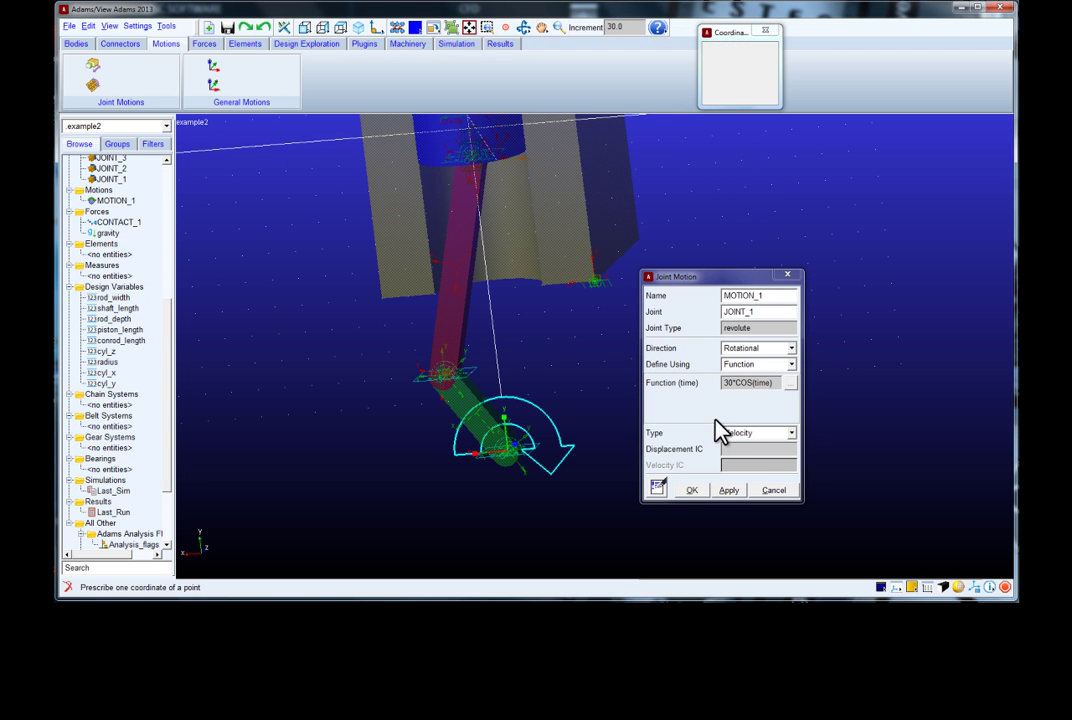
Apply the velocity motion settings with OK and zoom out on the model.
left_click(692, 490)
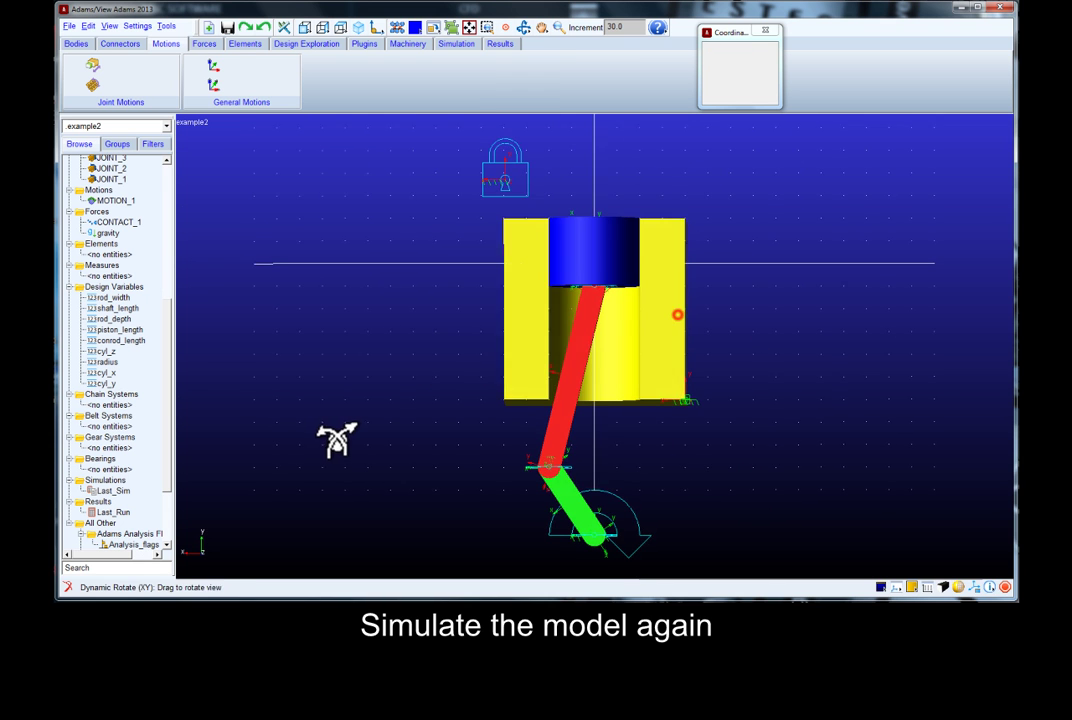
key("z")
left_click_drag(550, 467, 567, 474)
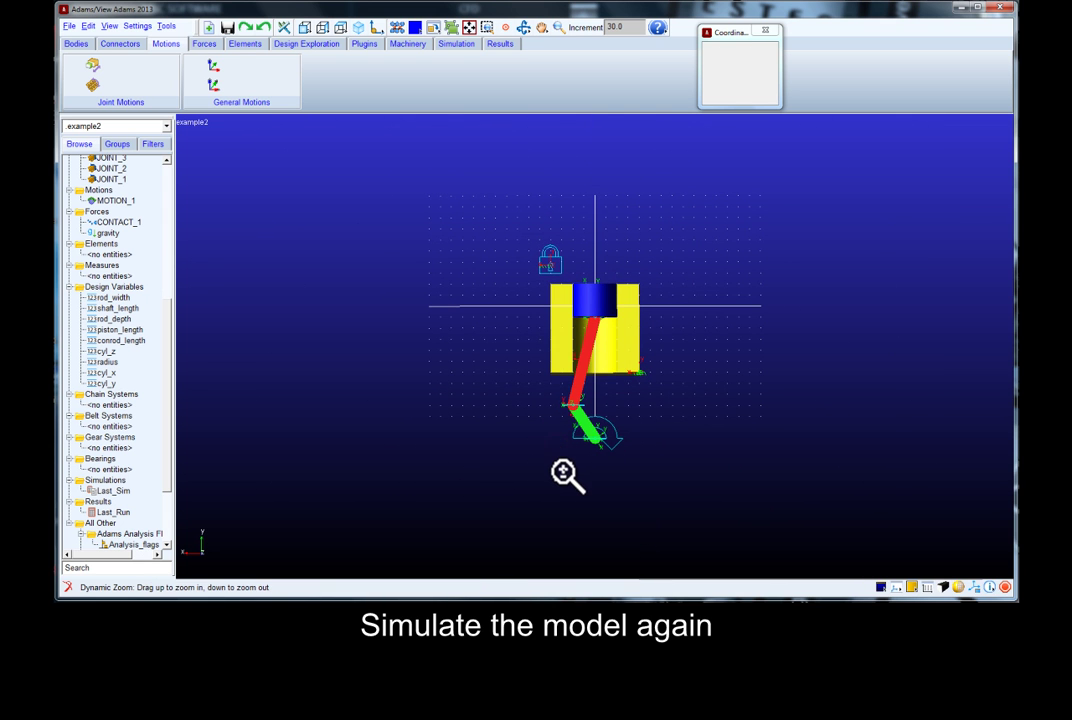
right_click(613, 488)
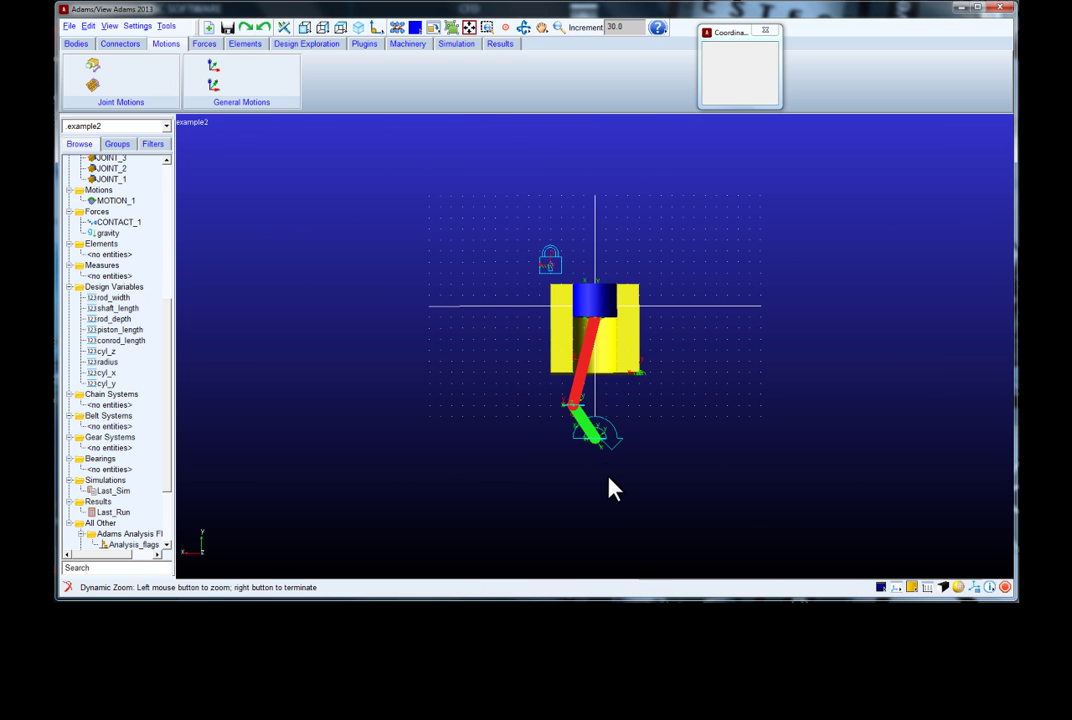
Shade the model, fit it in view, hide the grid, and start the 2-second simulation.
left_click(456, 43)
key("shift+s")
key("f")
key("t")
right_click(297, 213)
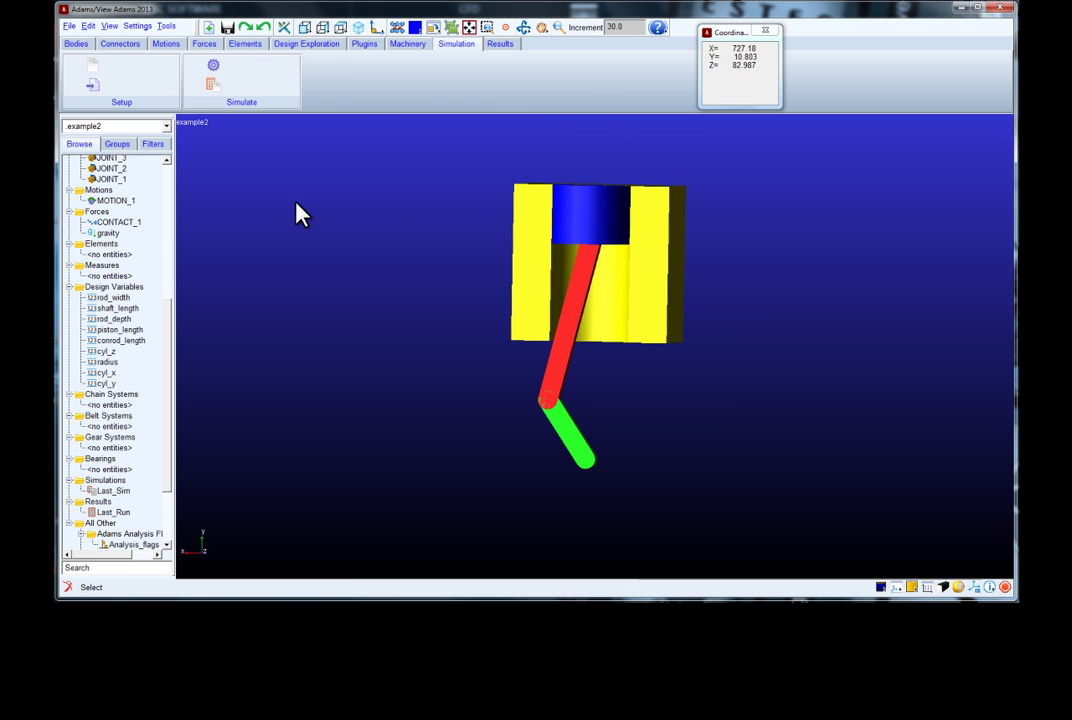
left_click(210, 72)
left_click(282, 157)
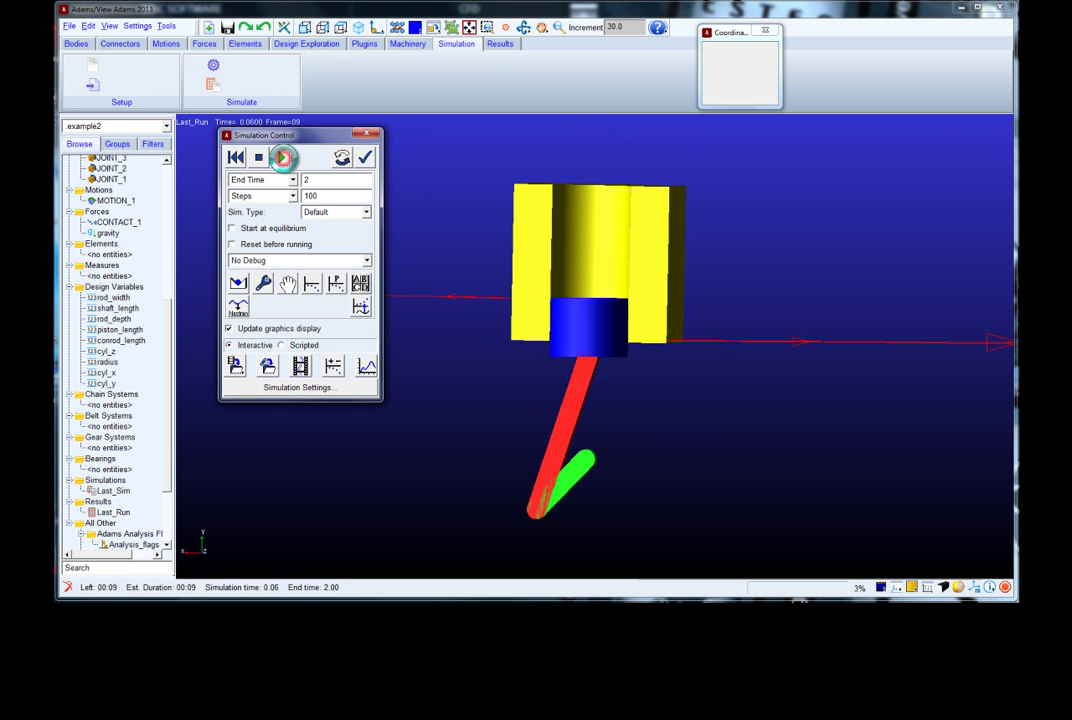